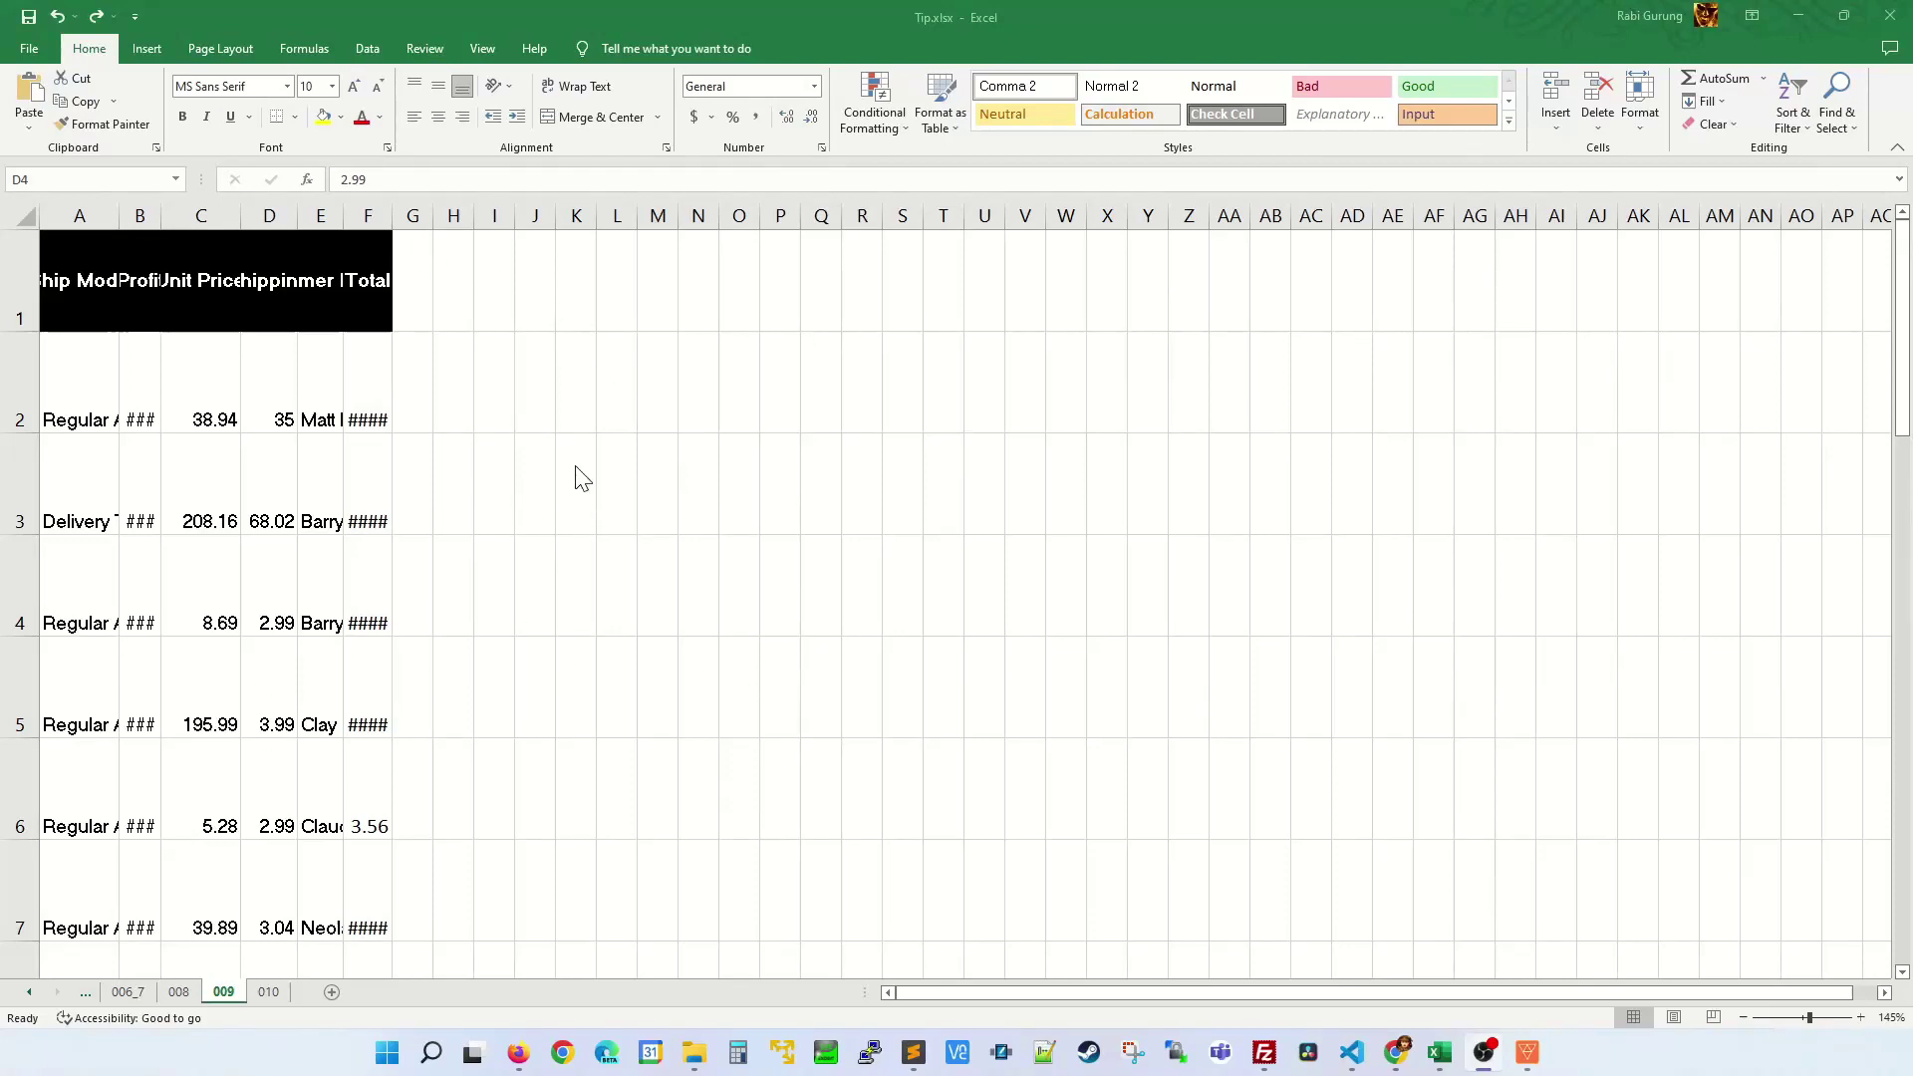
# Step: Drag the E/F header border right so column E shows more of each customer name
pyautogui.moveTo(345, 216); pyautogui.dragTo(372, 215)
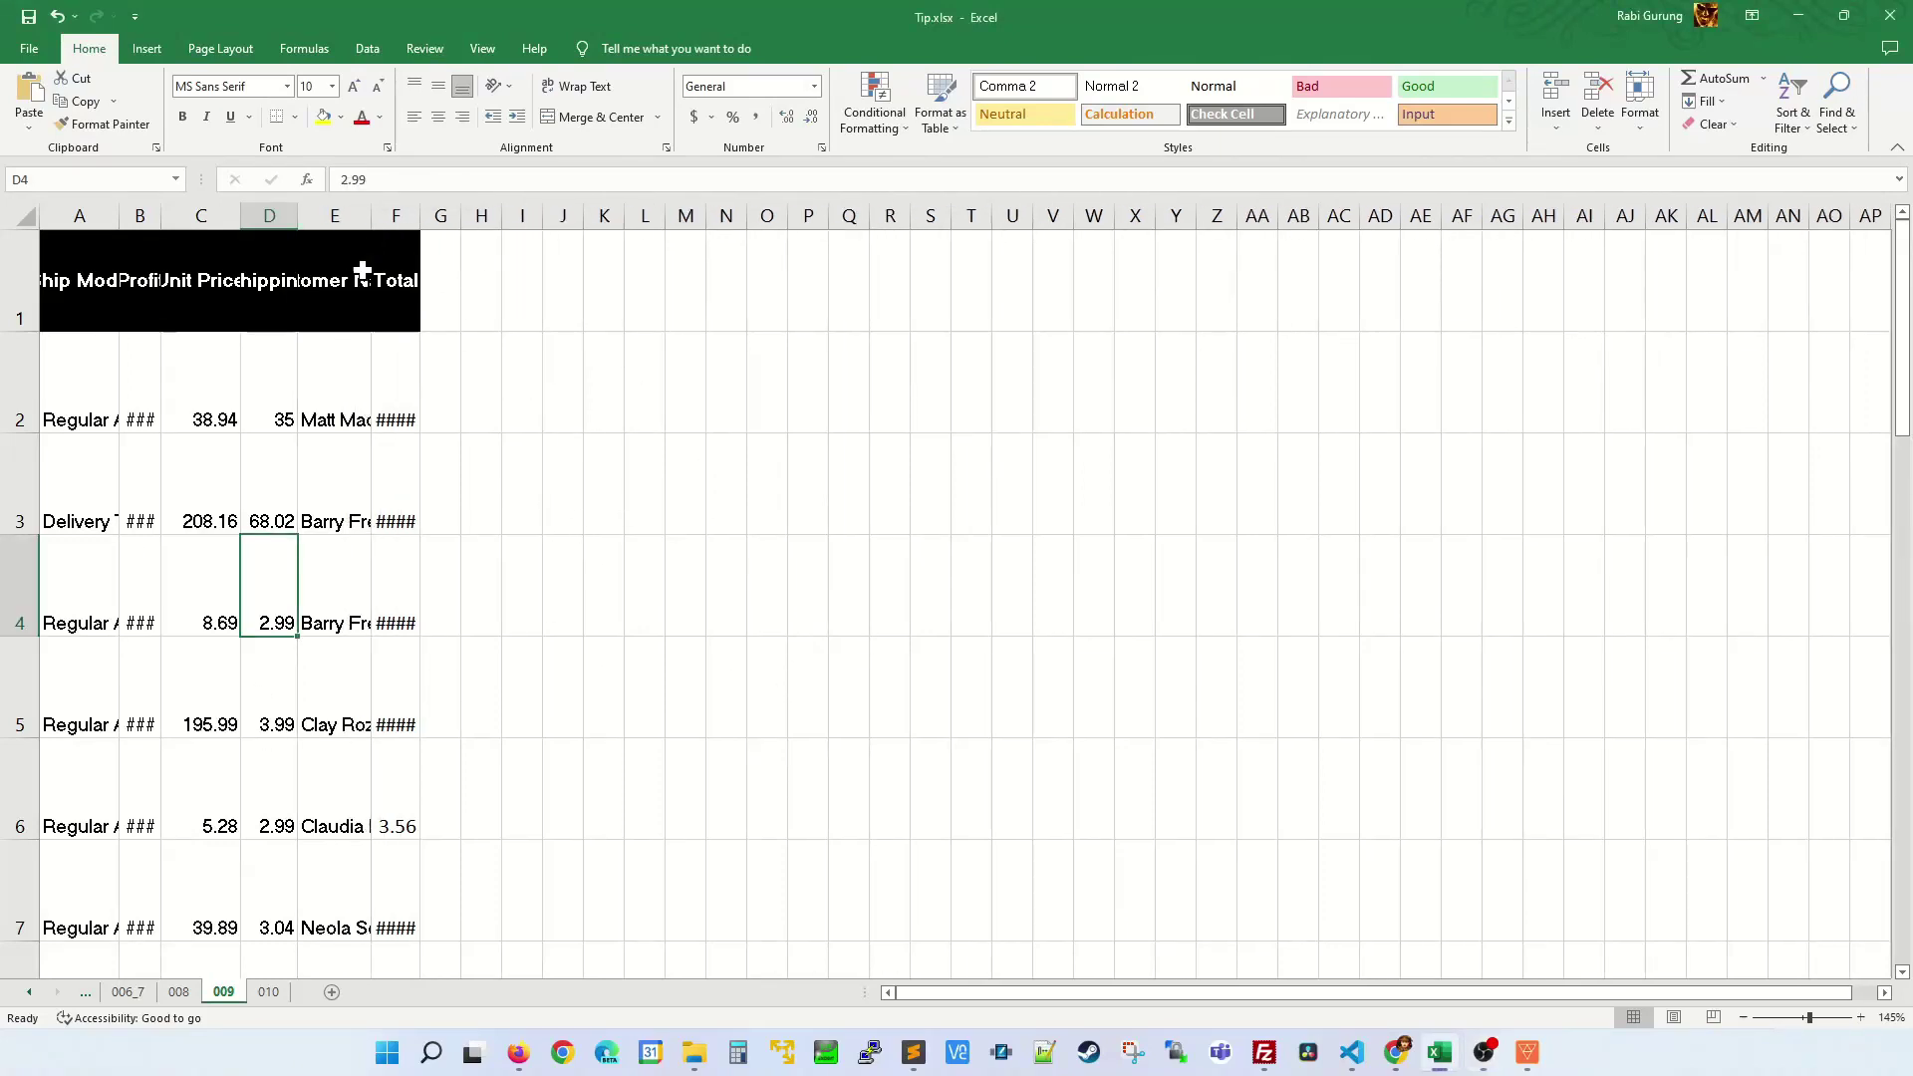
pyautogui.click(512, 615)
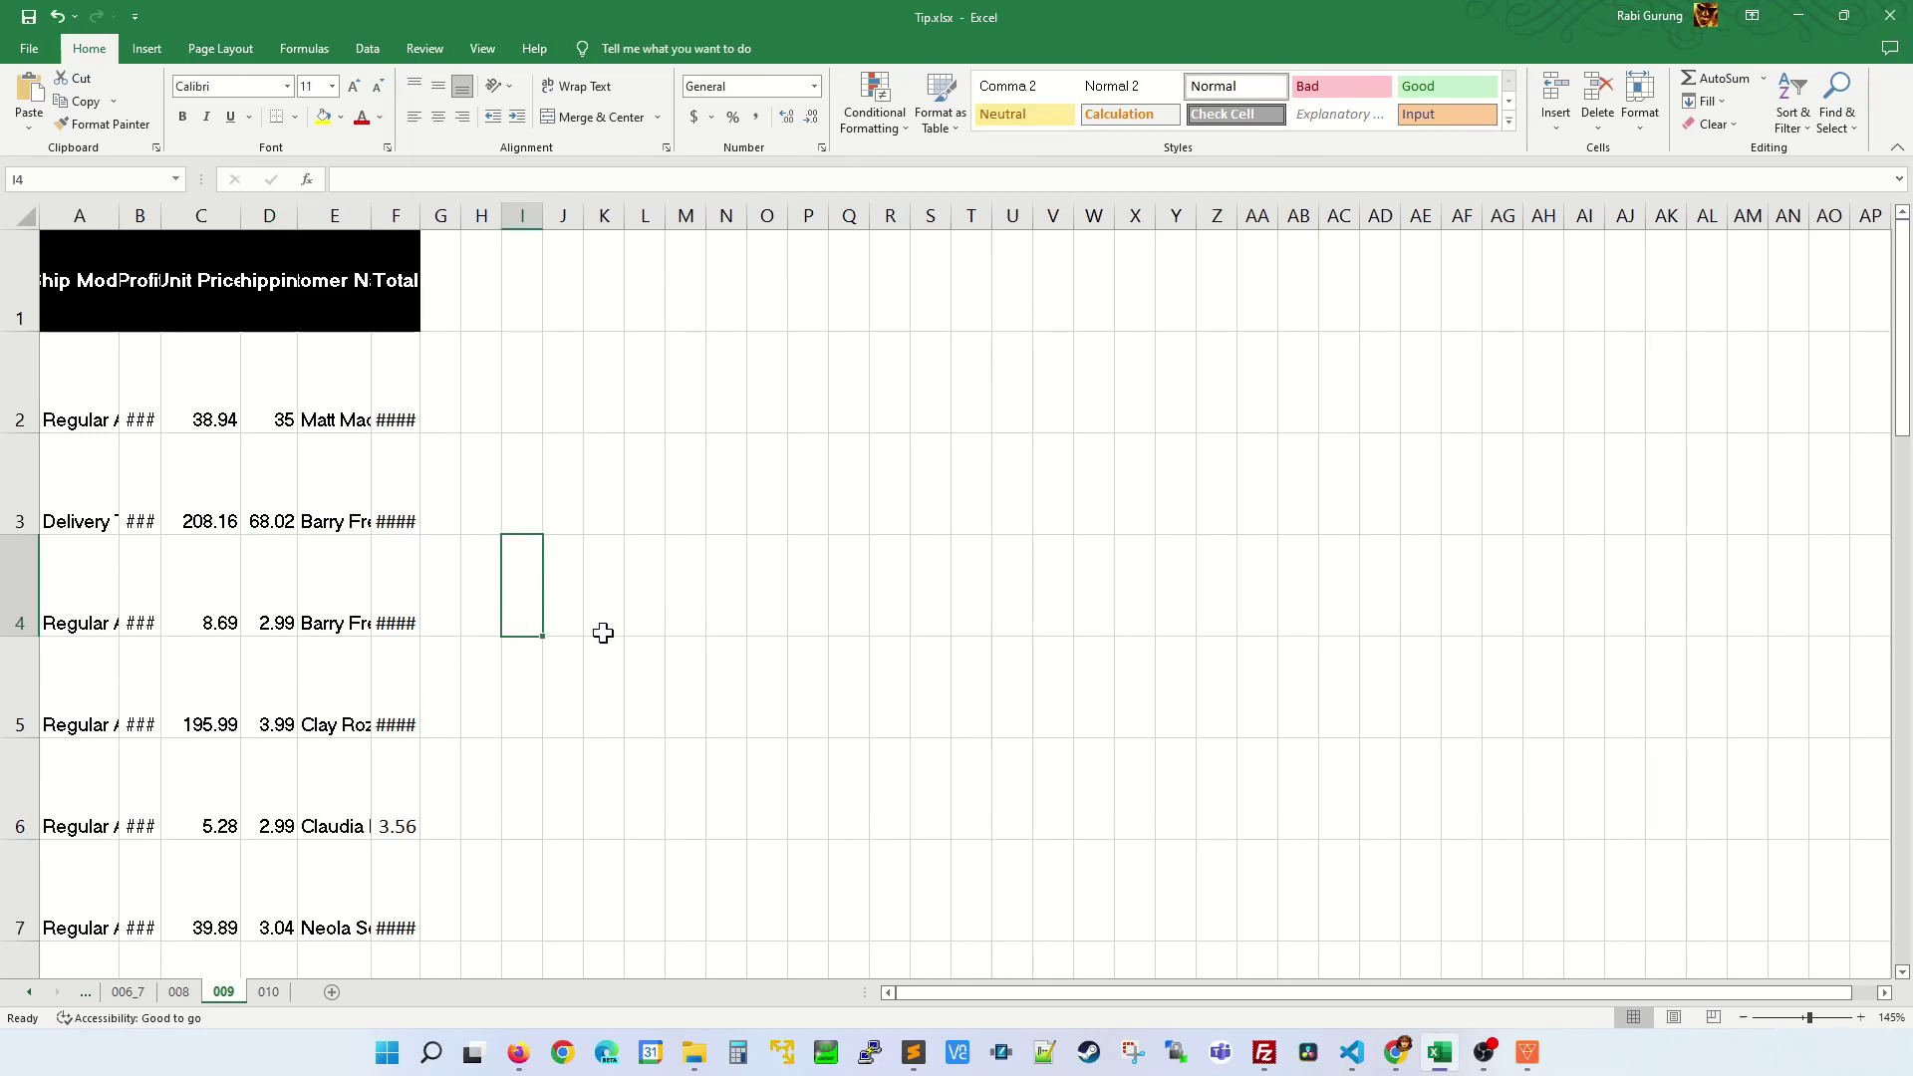
# Step: Select the whole sales table A1:F24 from a cell inside it with Ctrl+A
pyautogui.click(274, 580)
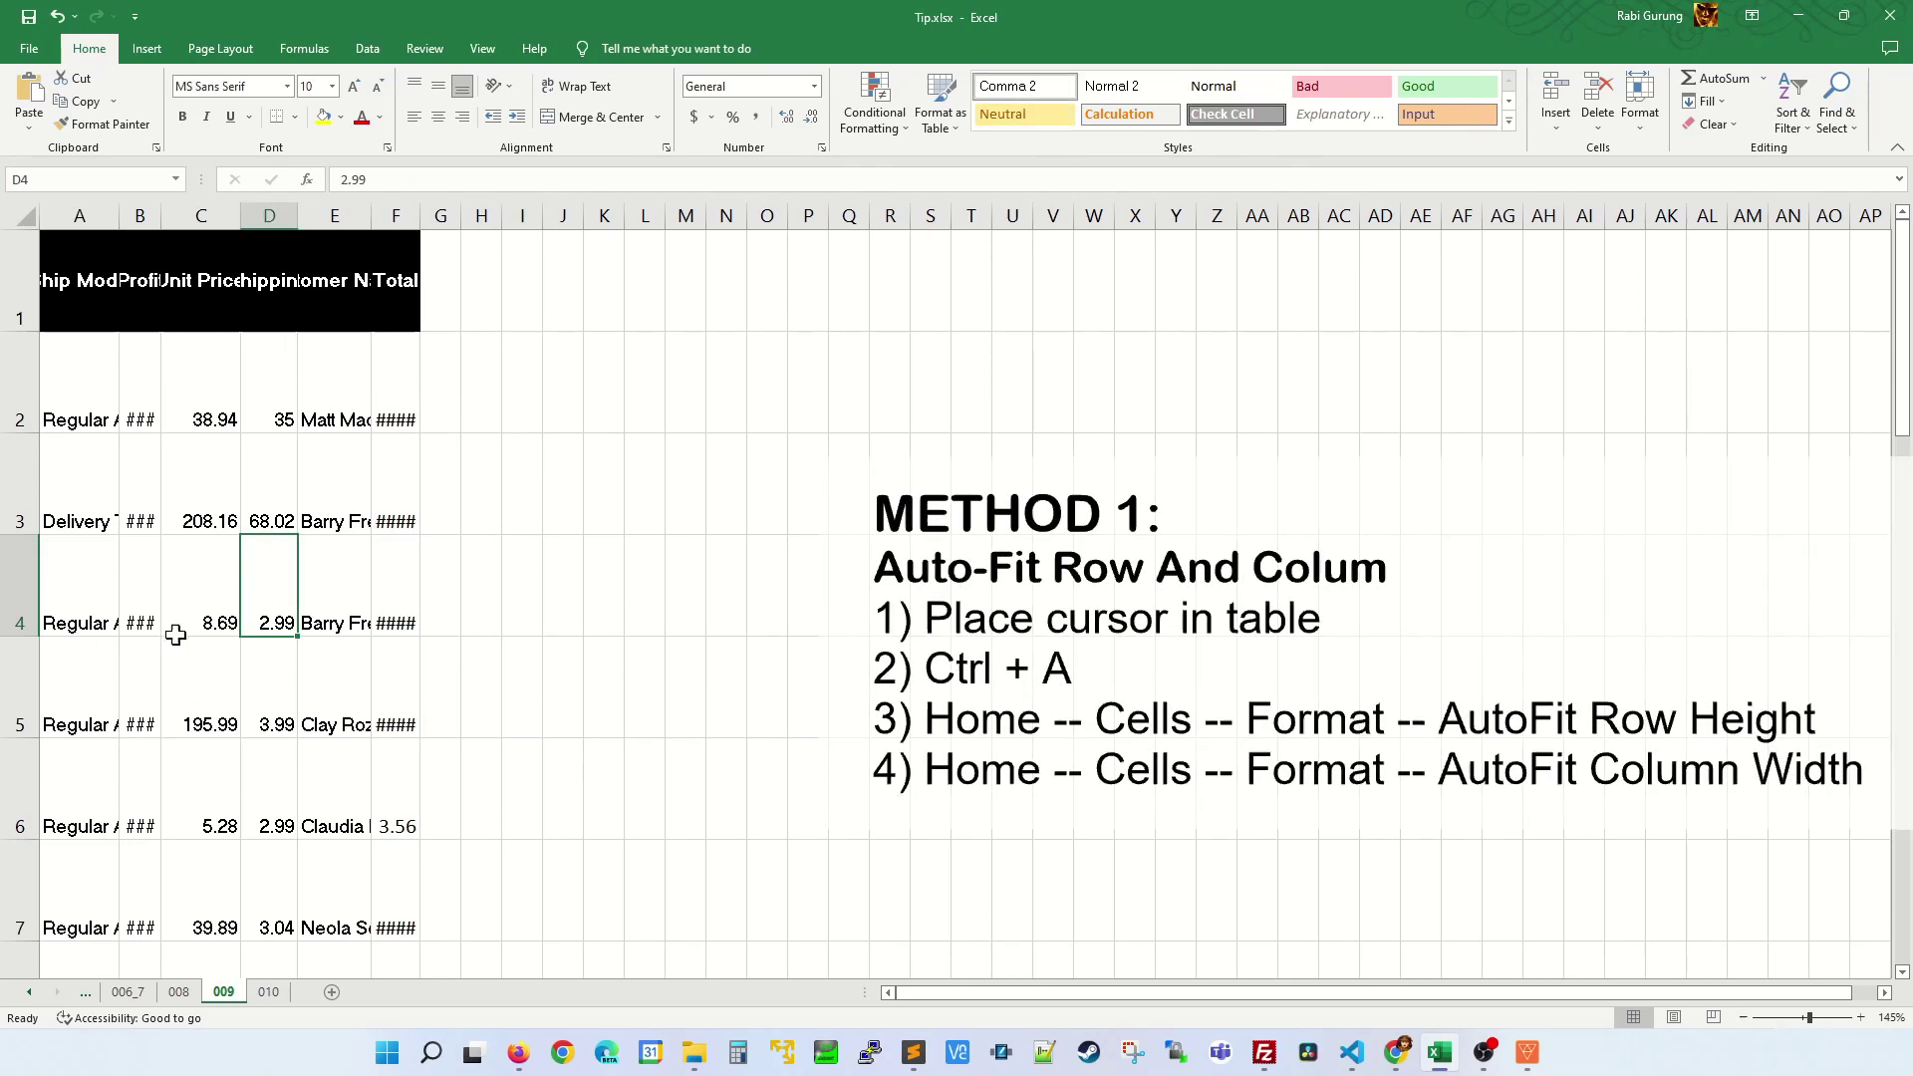
pyautogui.hotkey('ctrl', 'a')
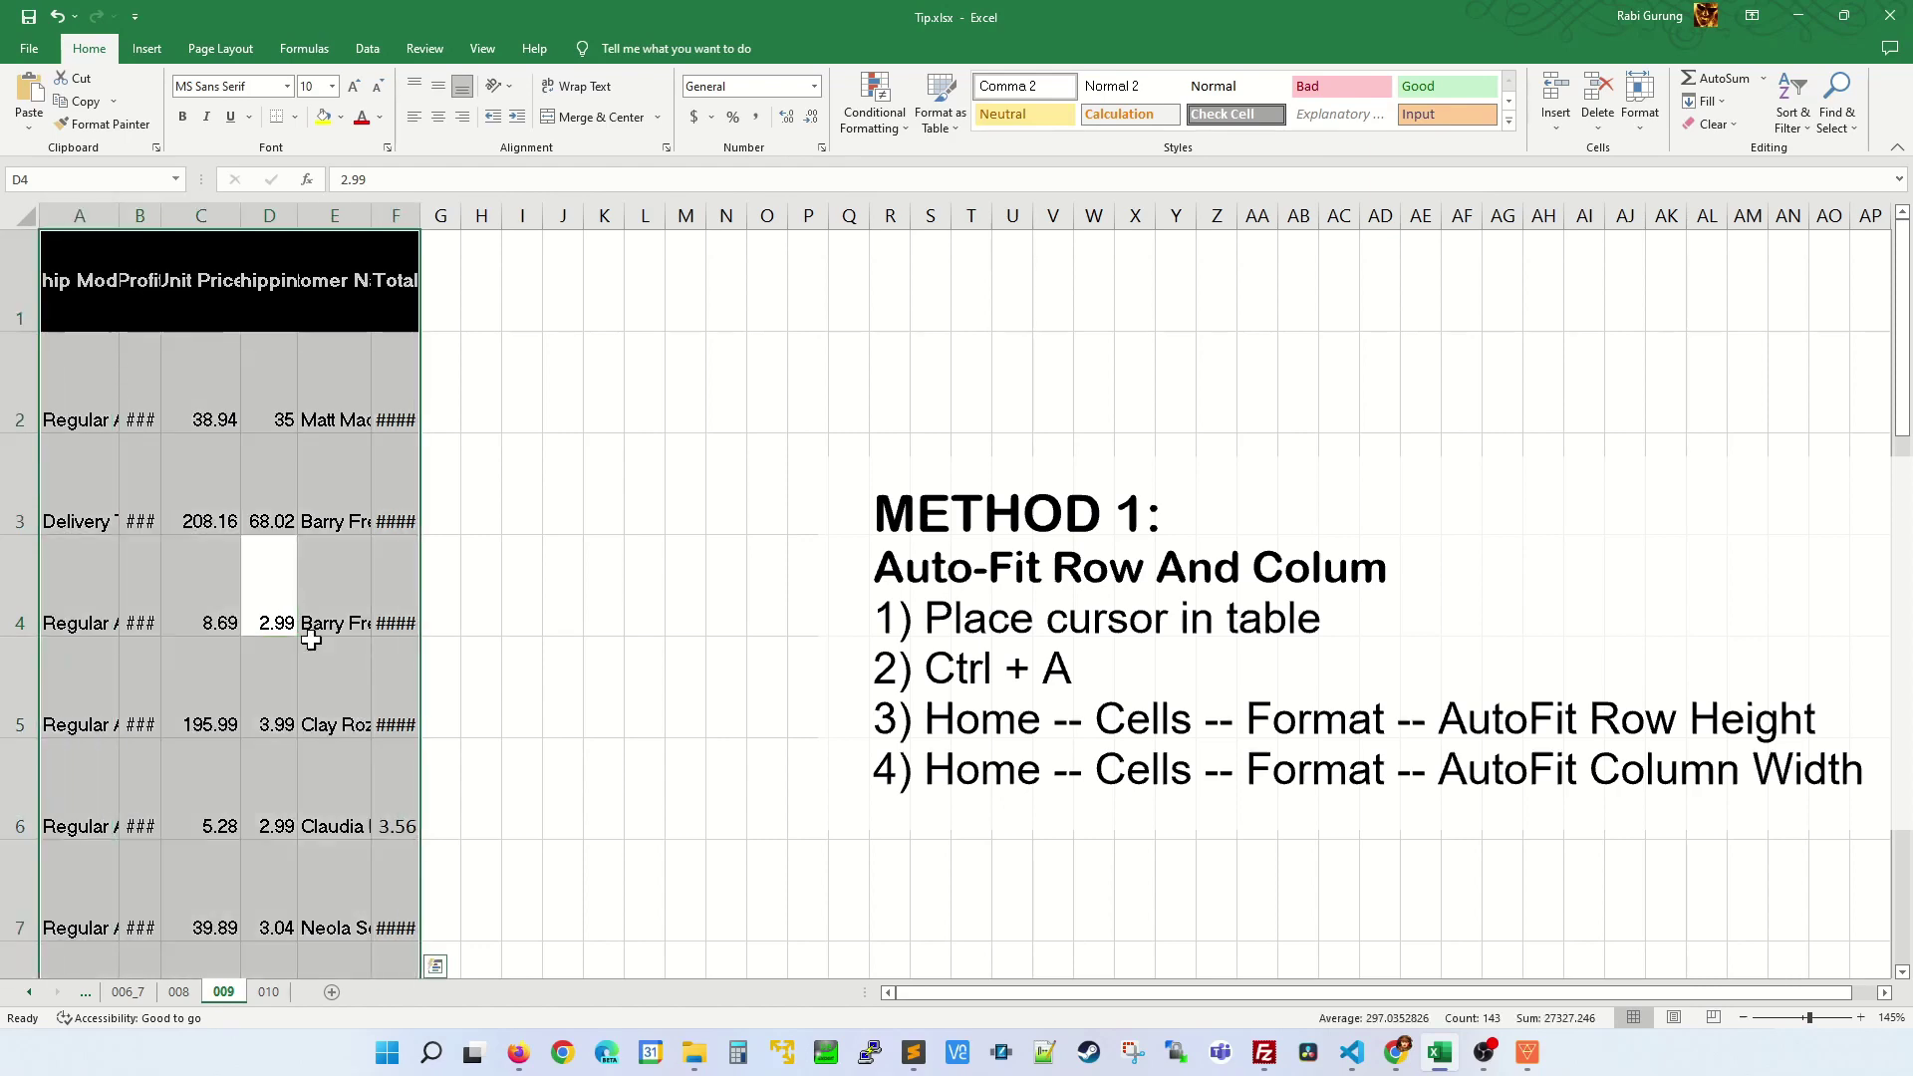
pyautogui.scroll(-4, 299, 627)
pyautogui.scroll(-4, 313, 628)
pyautogui.scroll(2, 327, 621)
pyautogui.scroll(3, 327, 621)
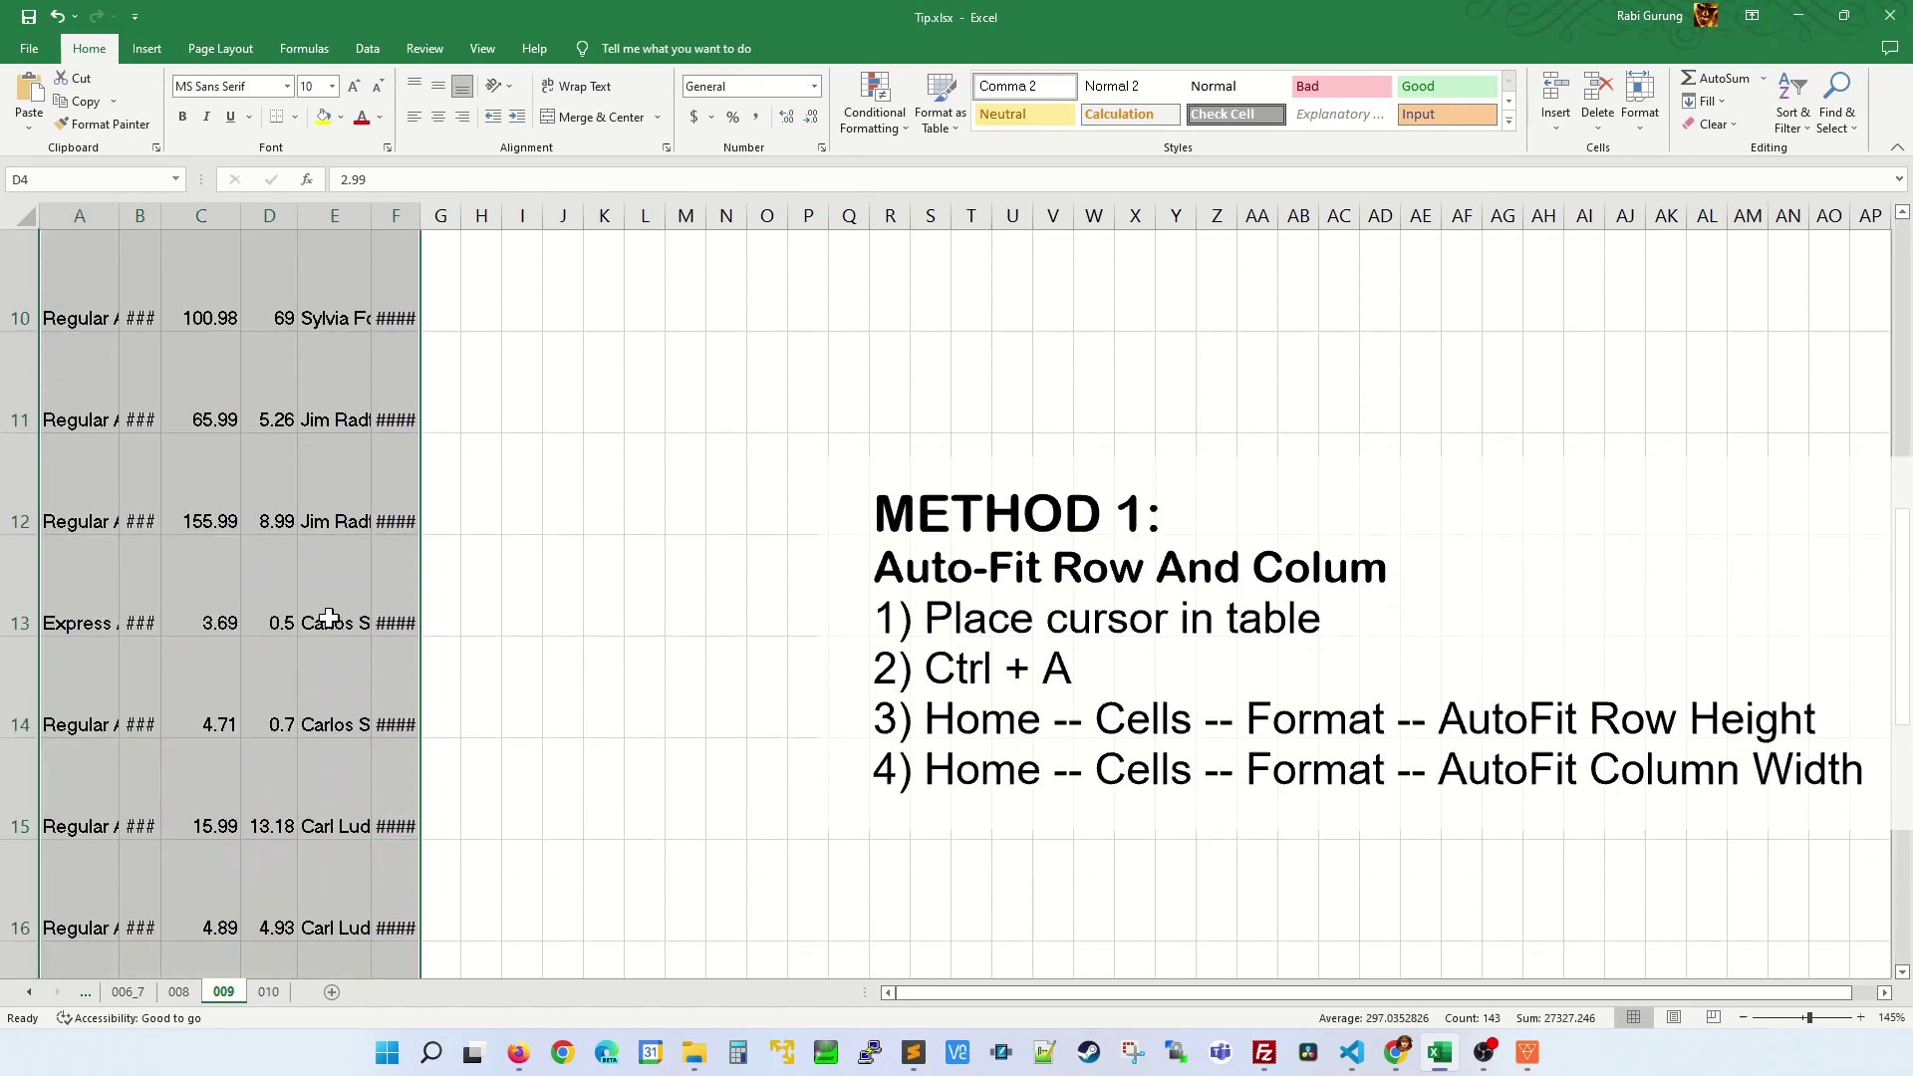
pyautogui.scroll(3, 327, 615)
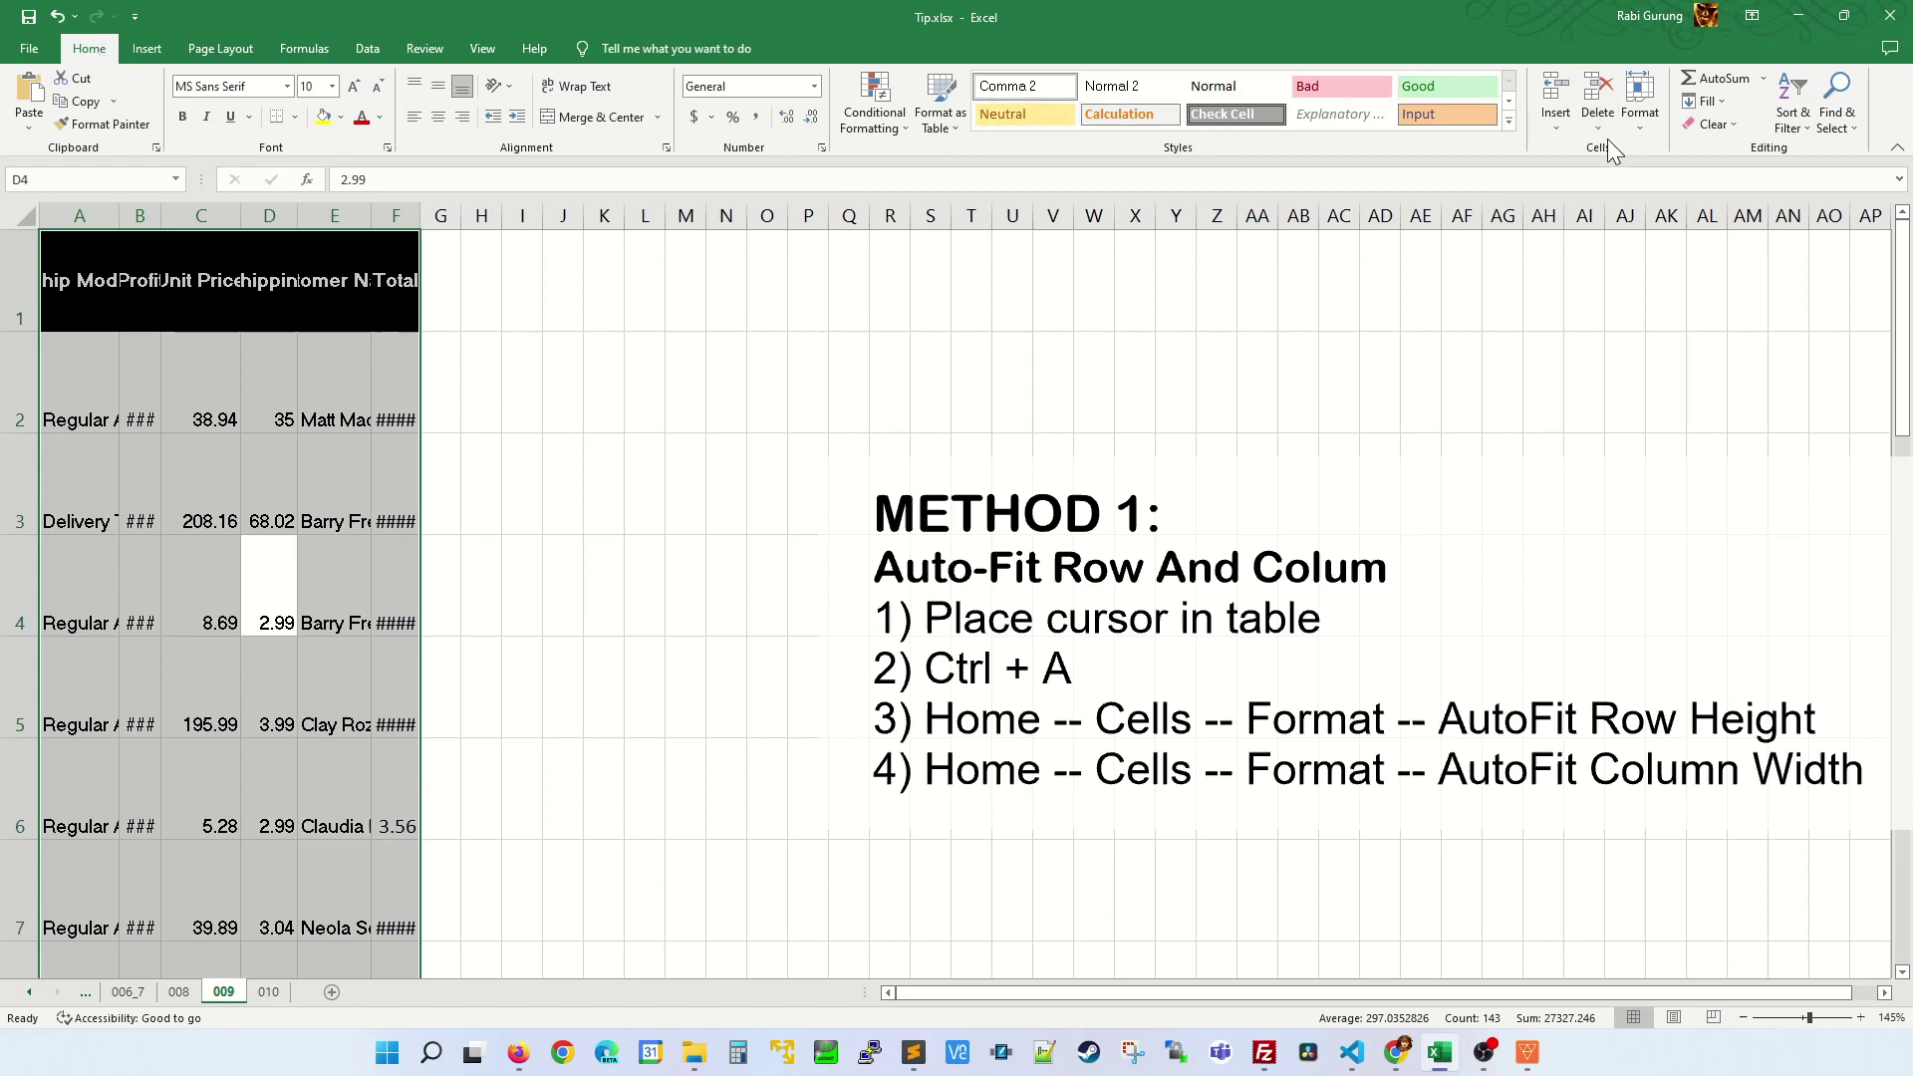
# Step: AutoFit the selected table's row heights and column widths from Home > Format, then deselect
pyautogui.click(1651, 120)
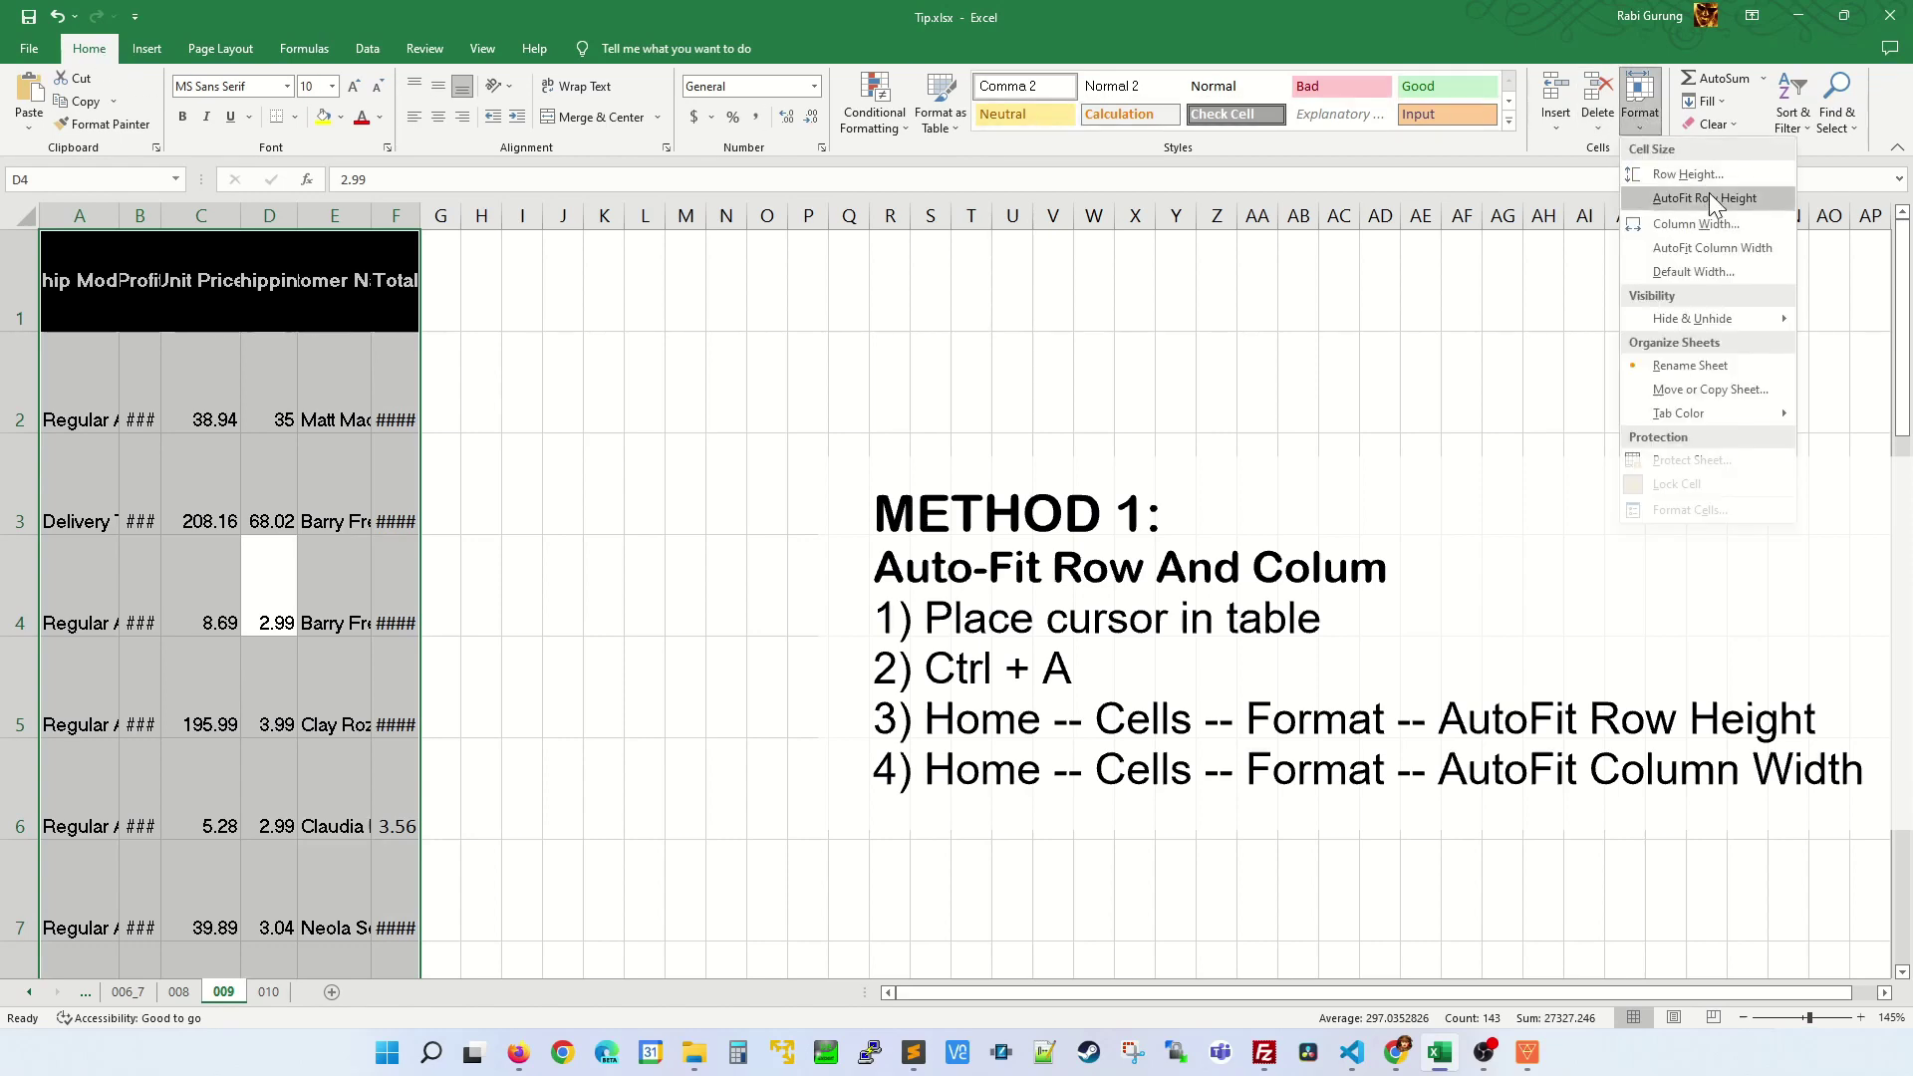
pyautogui.click(1707, 193)
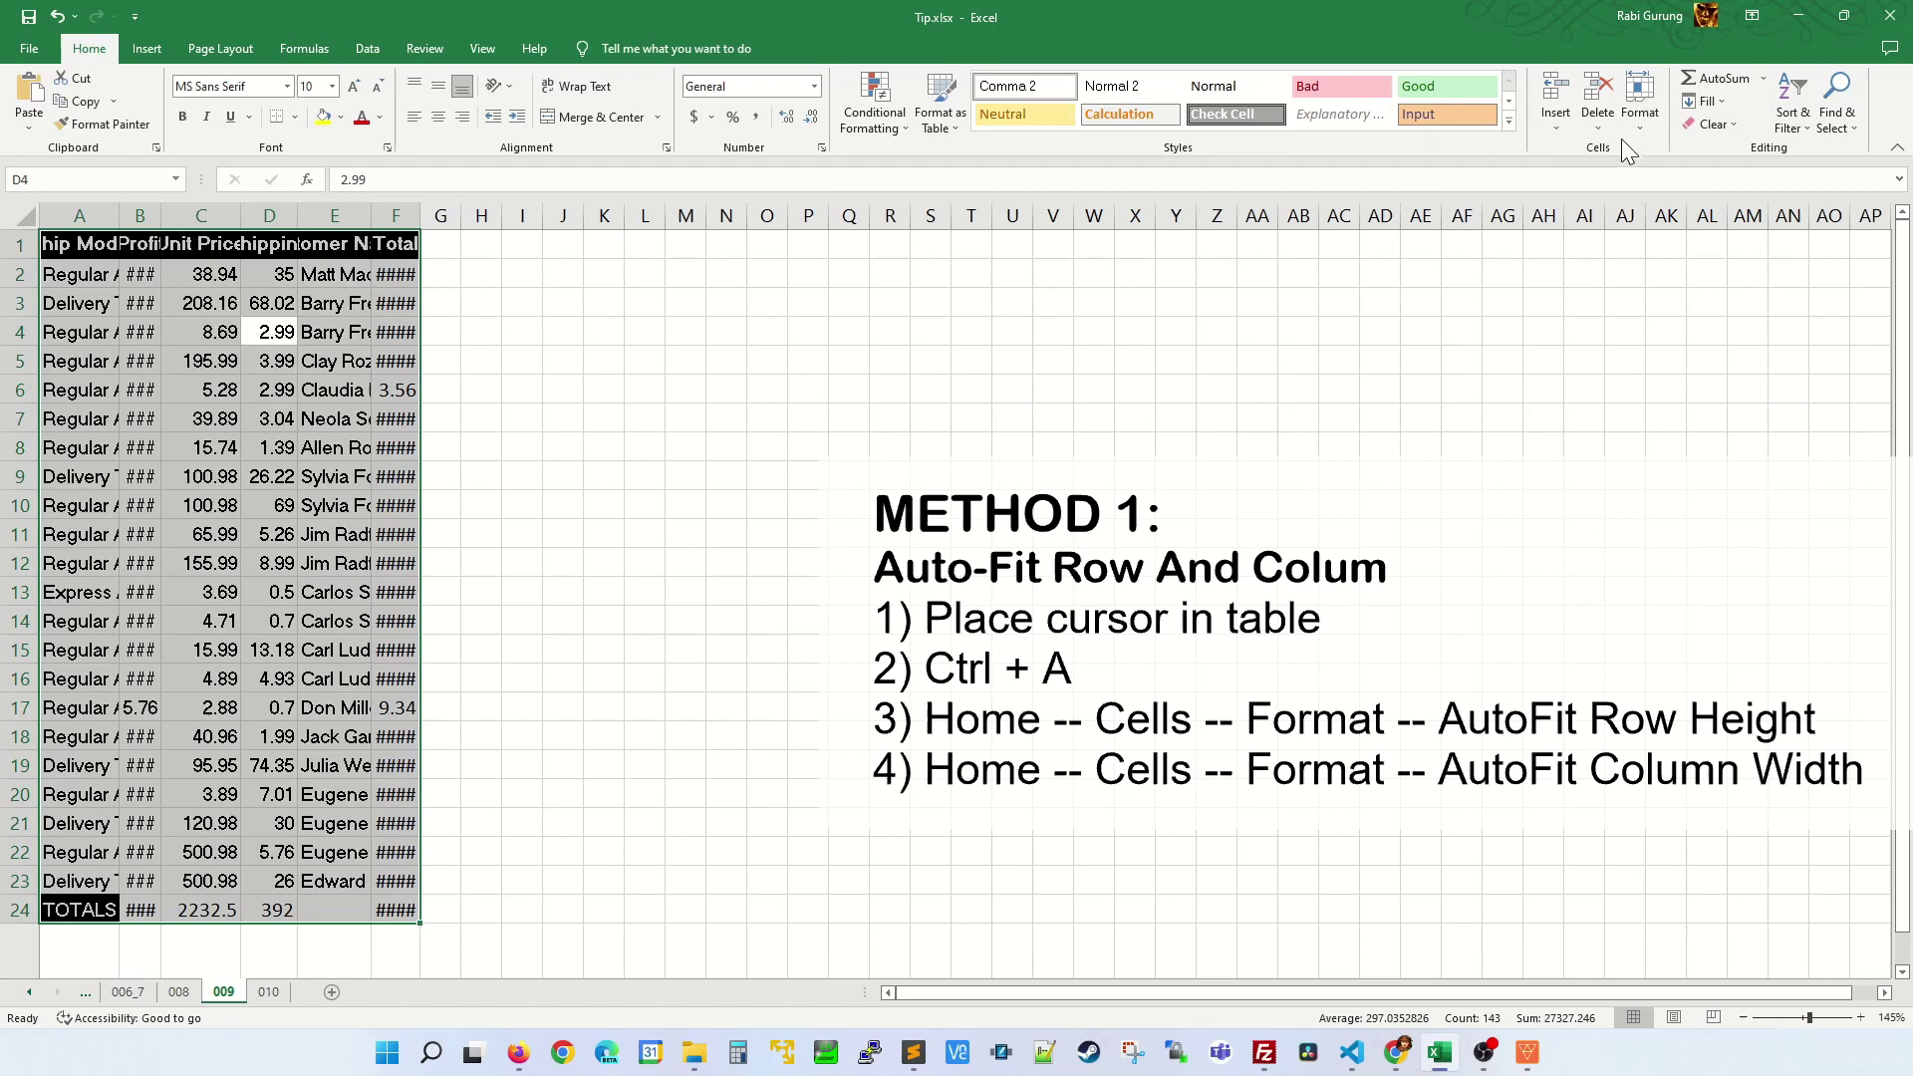
pyautogui.click(1639, 101)
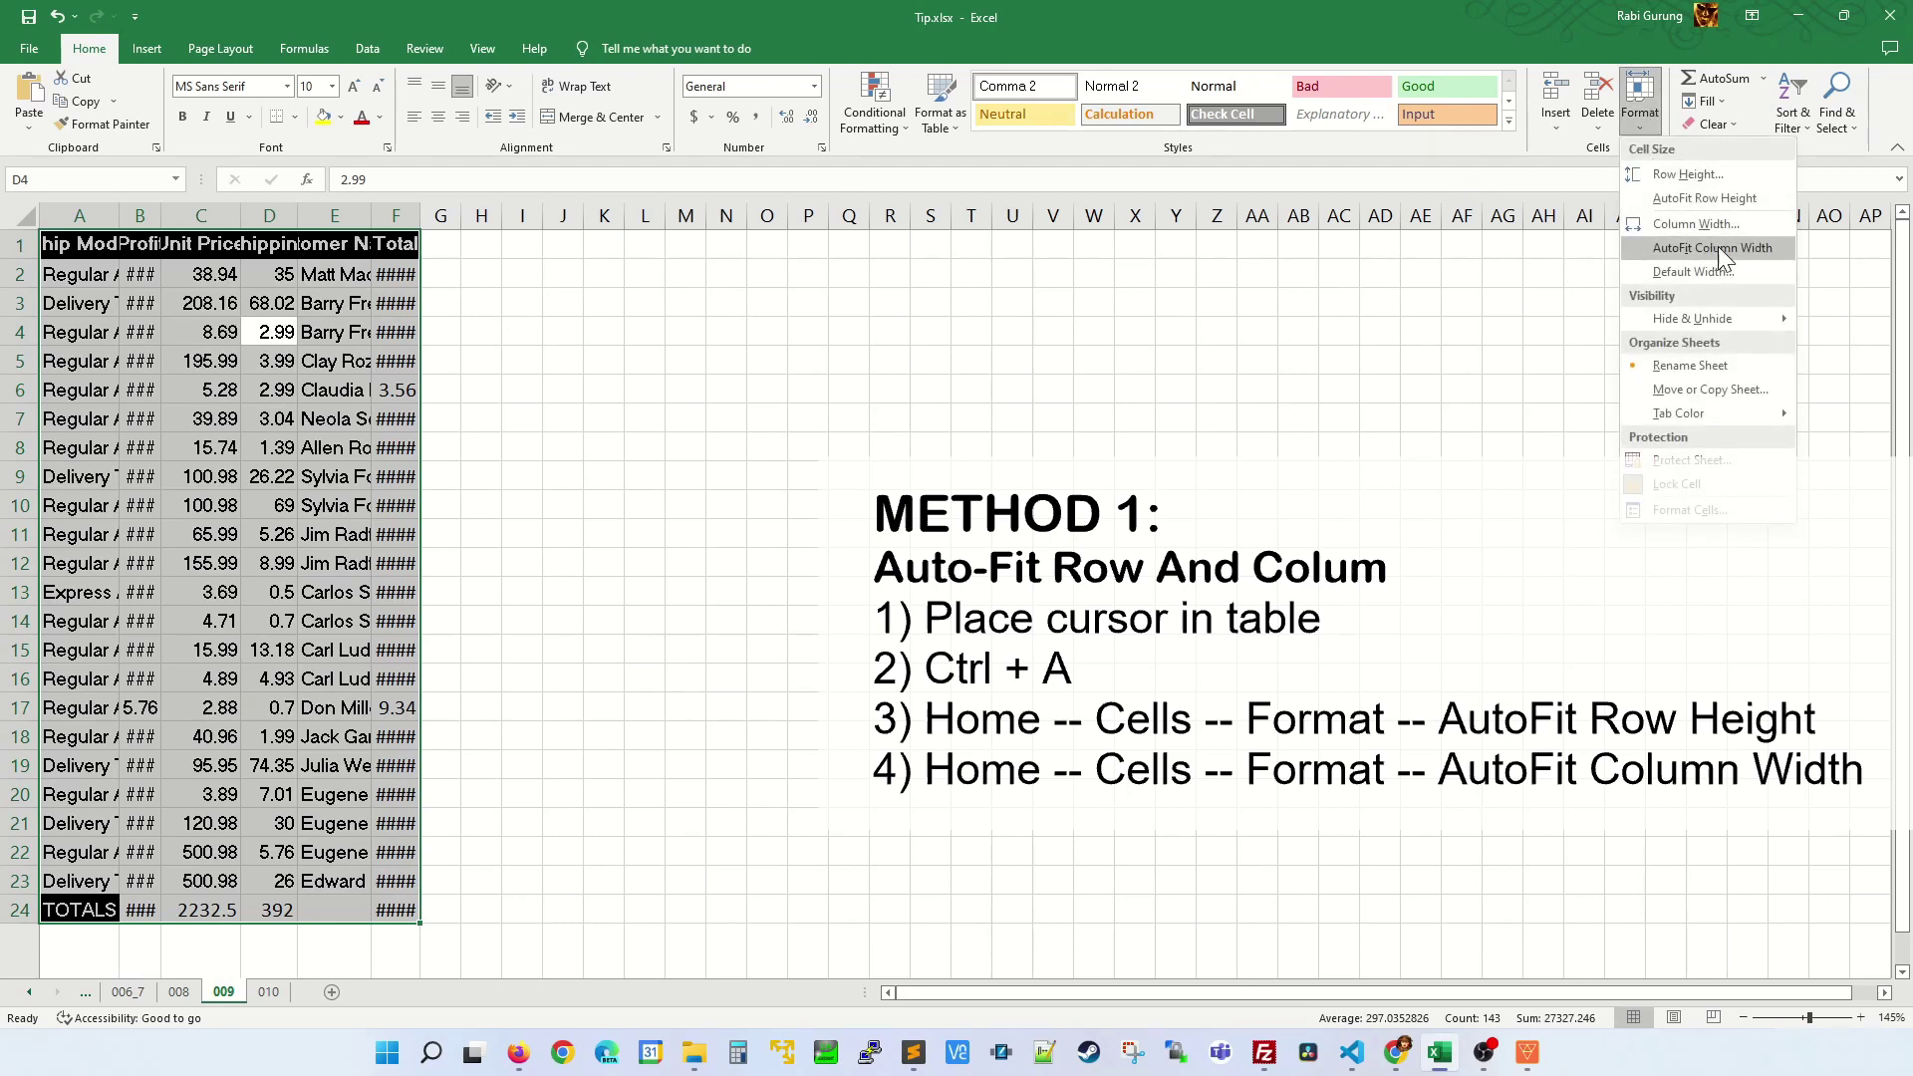
pyautogui.click(1717, 247)
pyautogui.click(878, 452)
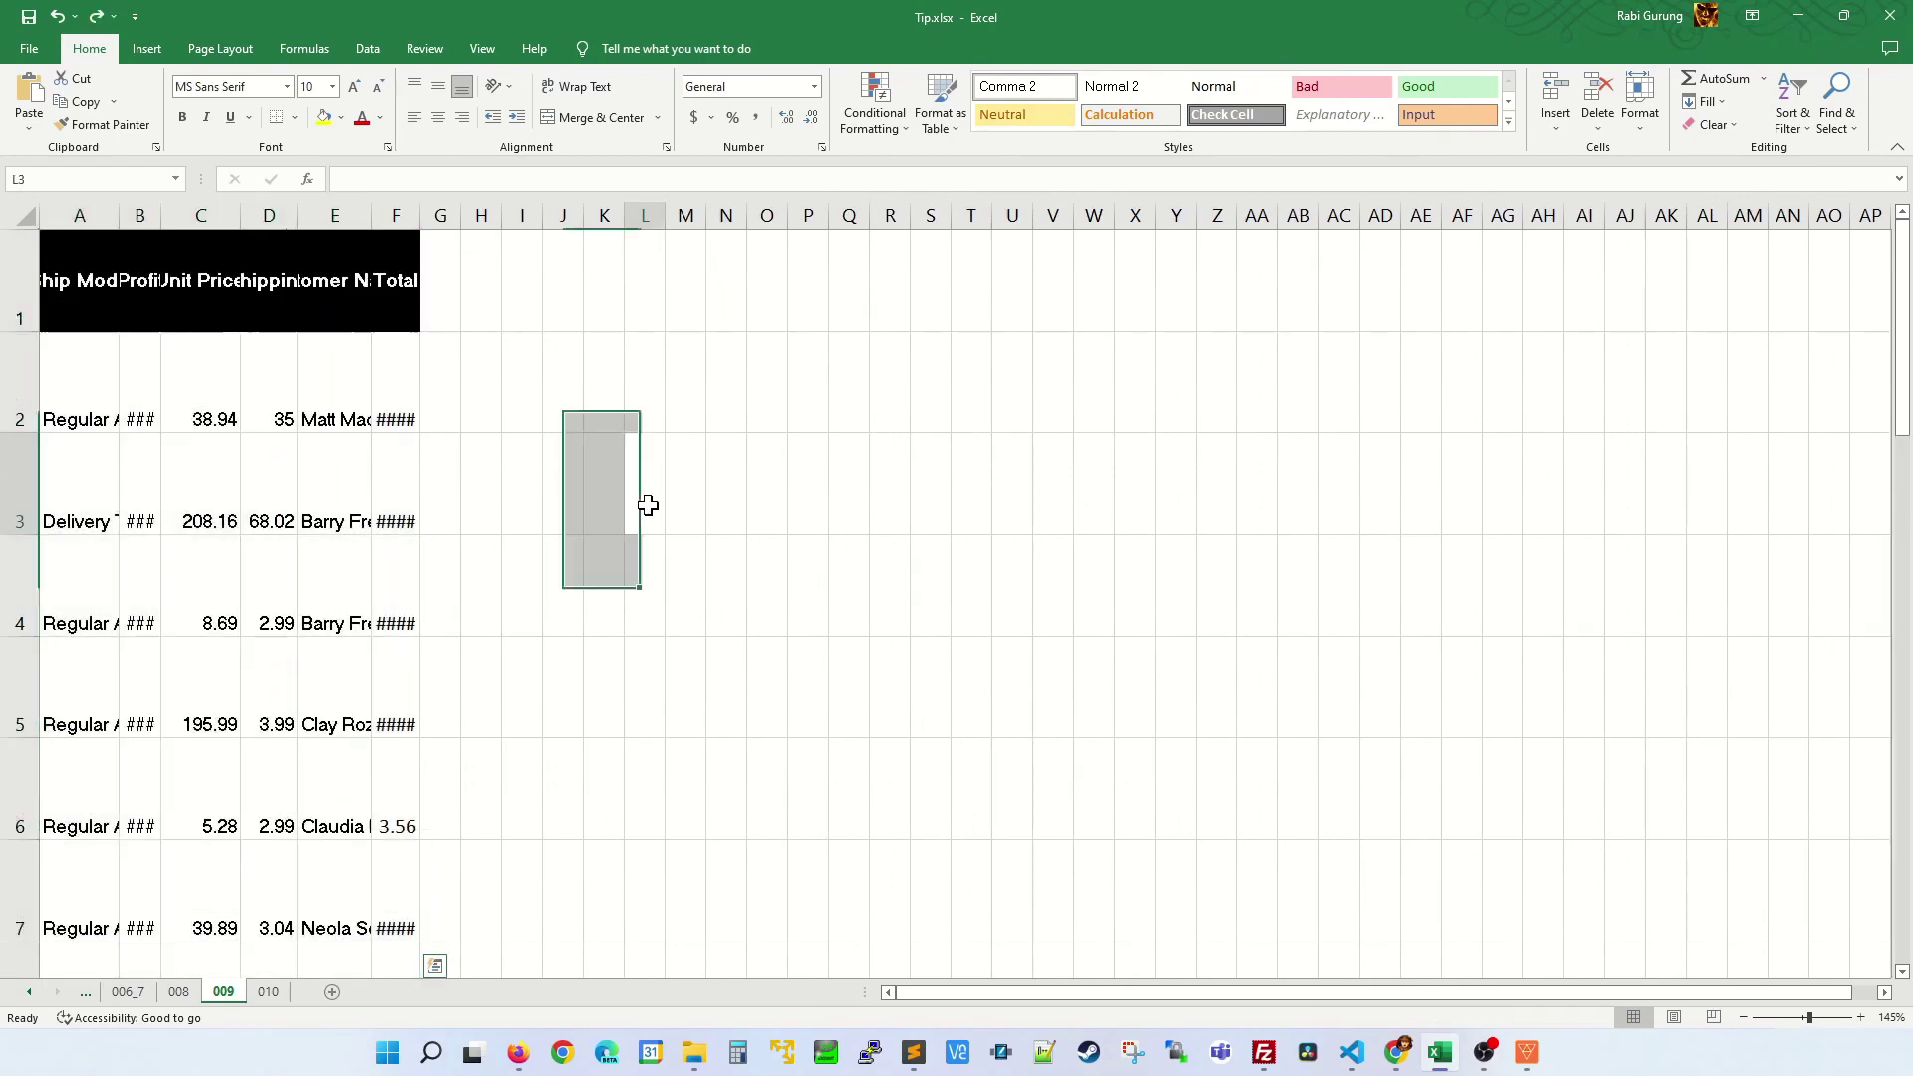
pyautogui.click(645, 503)
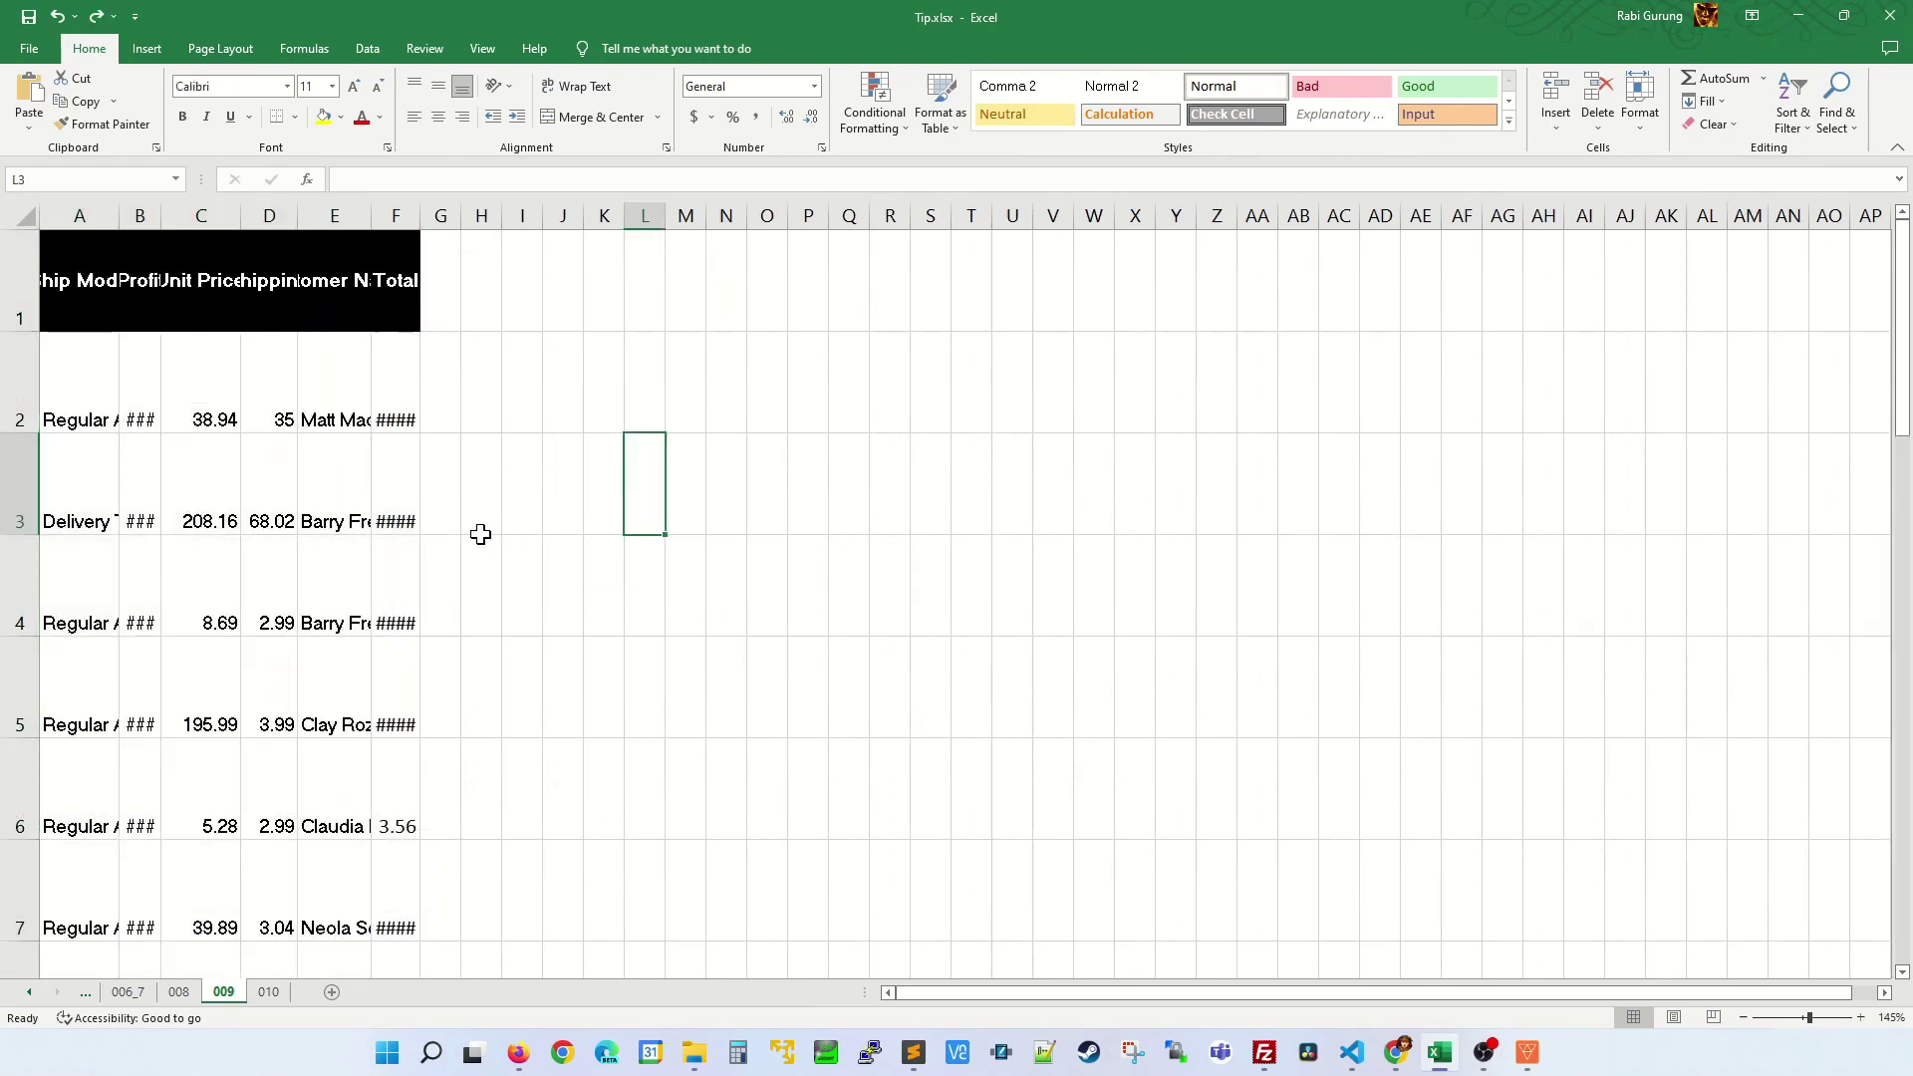
pyautogui.click(904, 493)
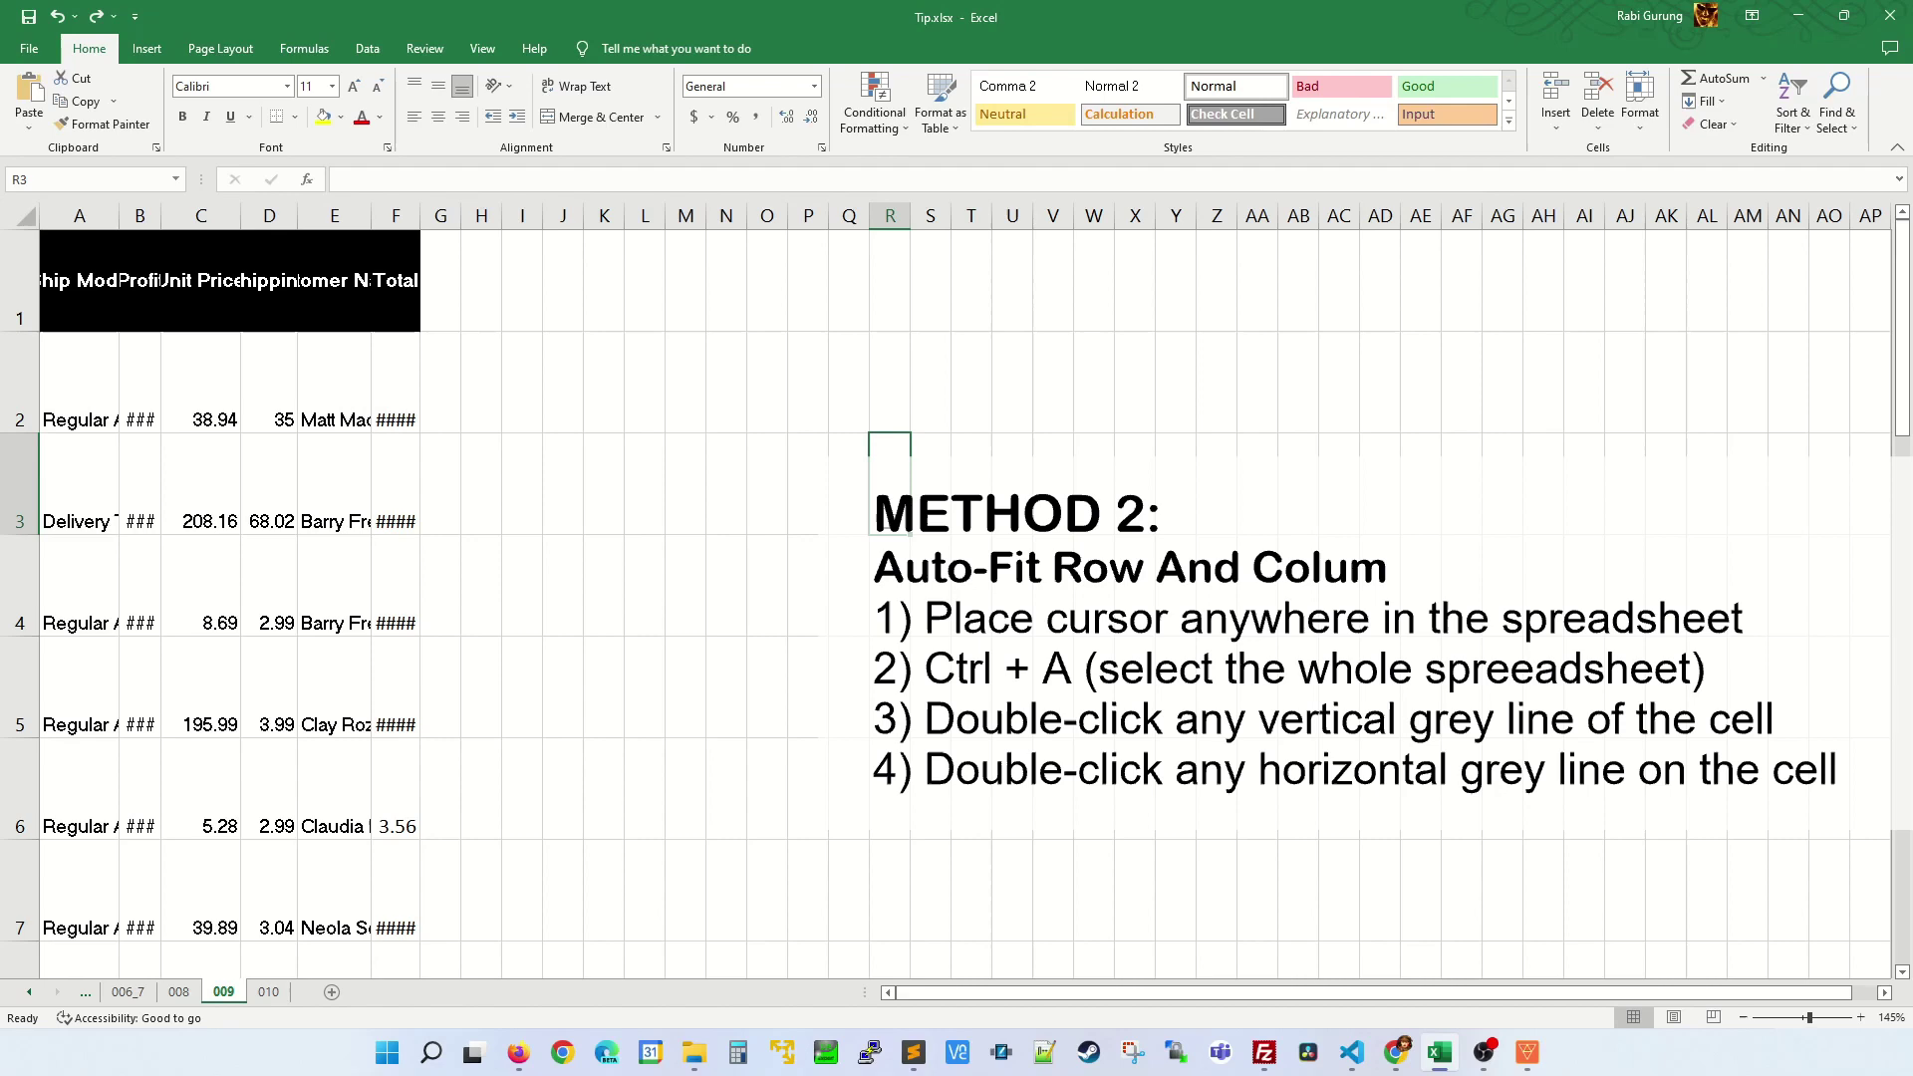
pyautogui.hotkey('ctrl', 'a')
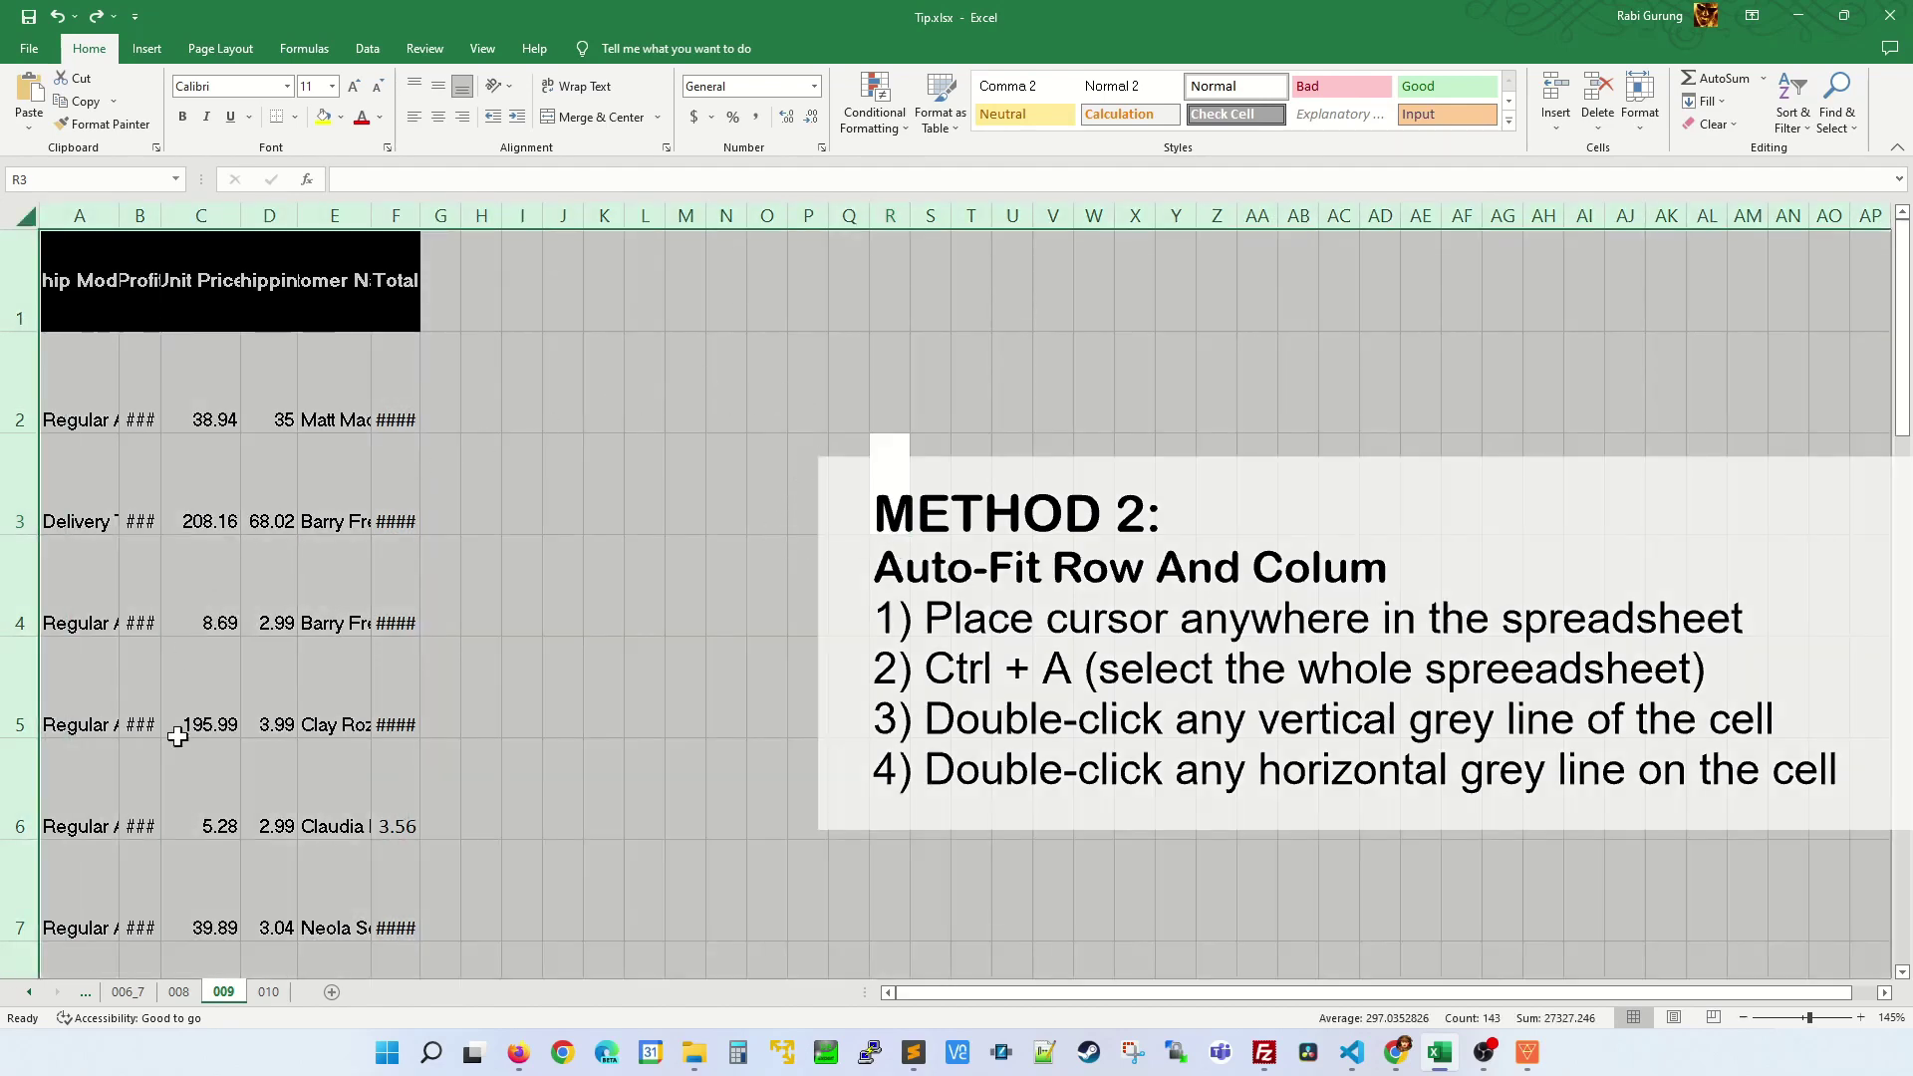
pyautogui.click(683, 496)
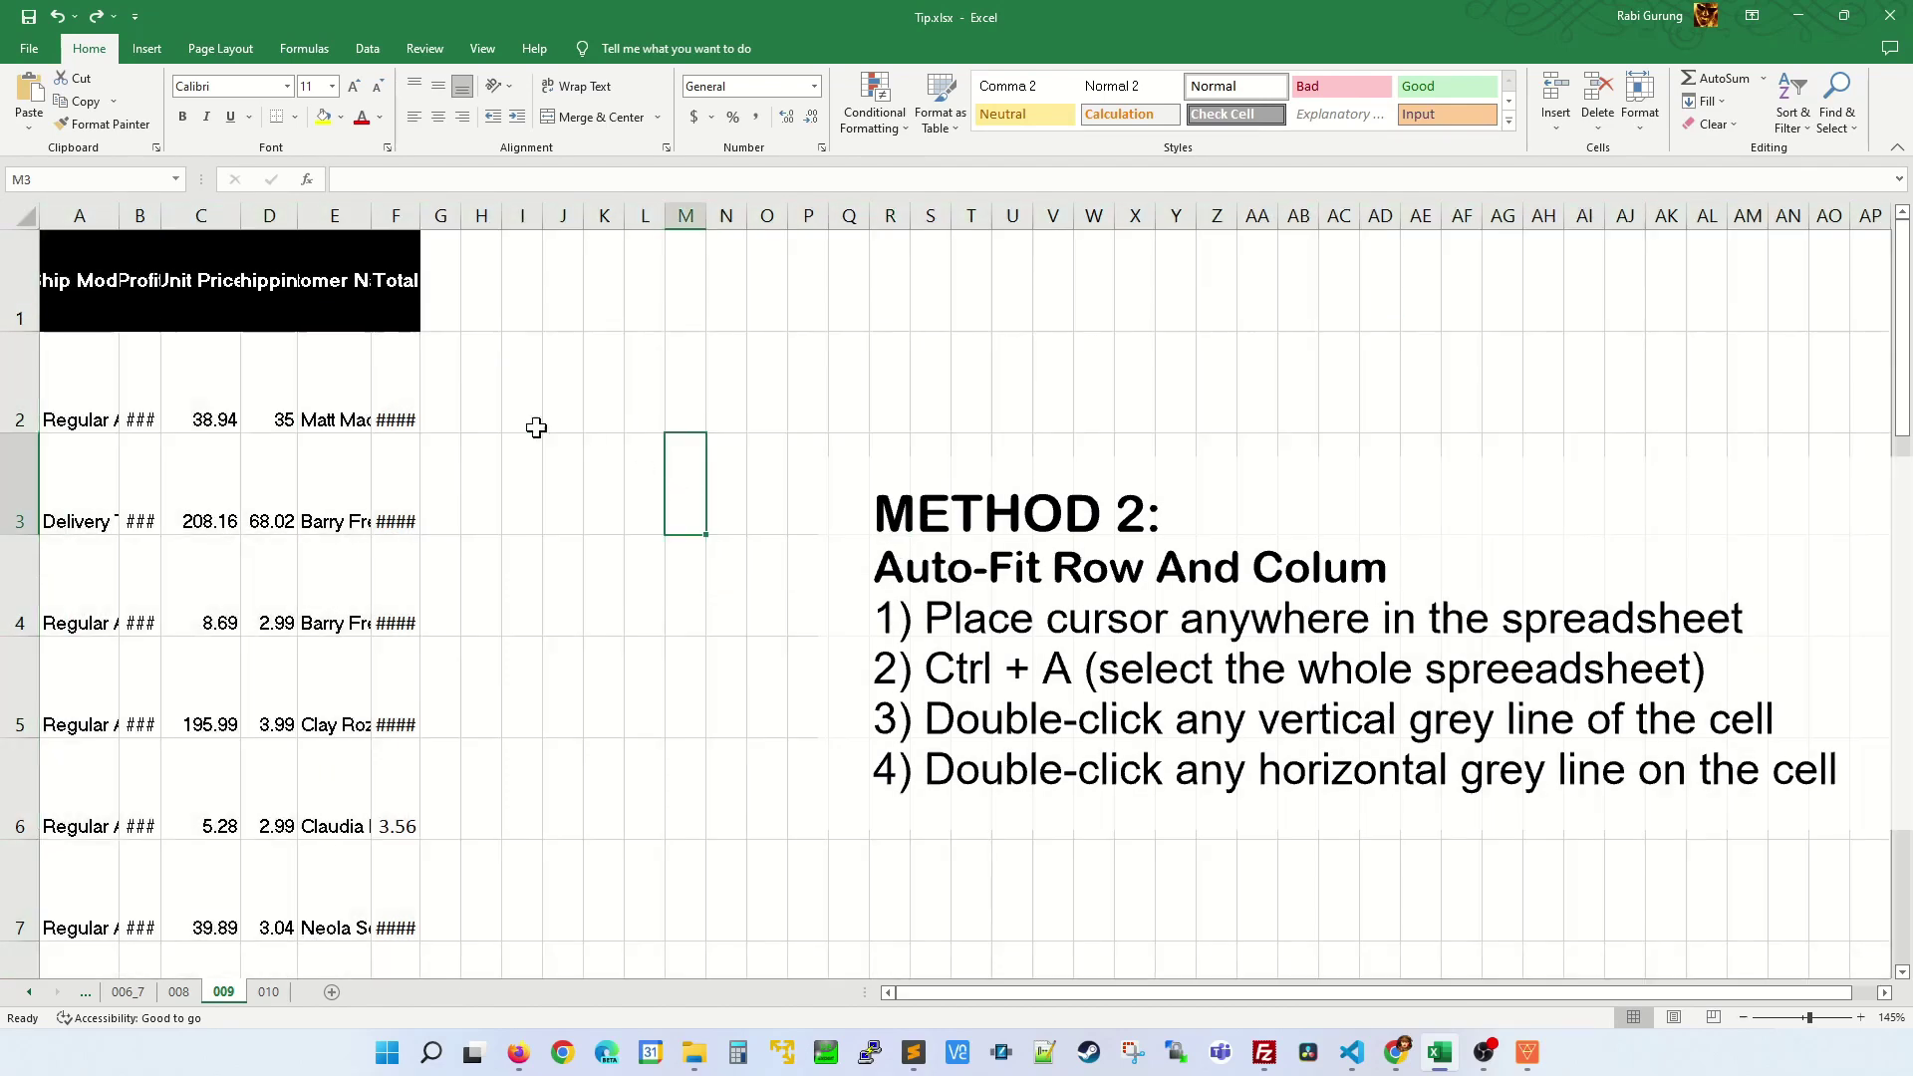
# Step: Select all cells and auto-fit every column and row by double-clicking header borders
pyautogui.click(29, 218)
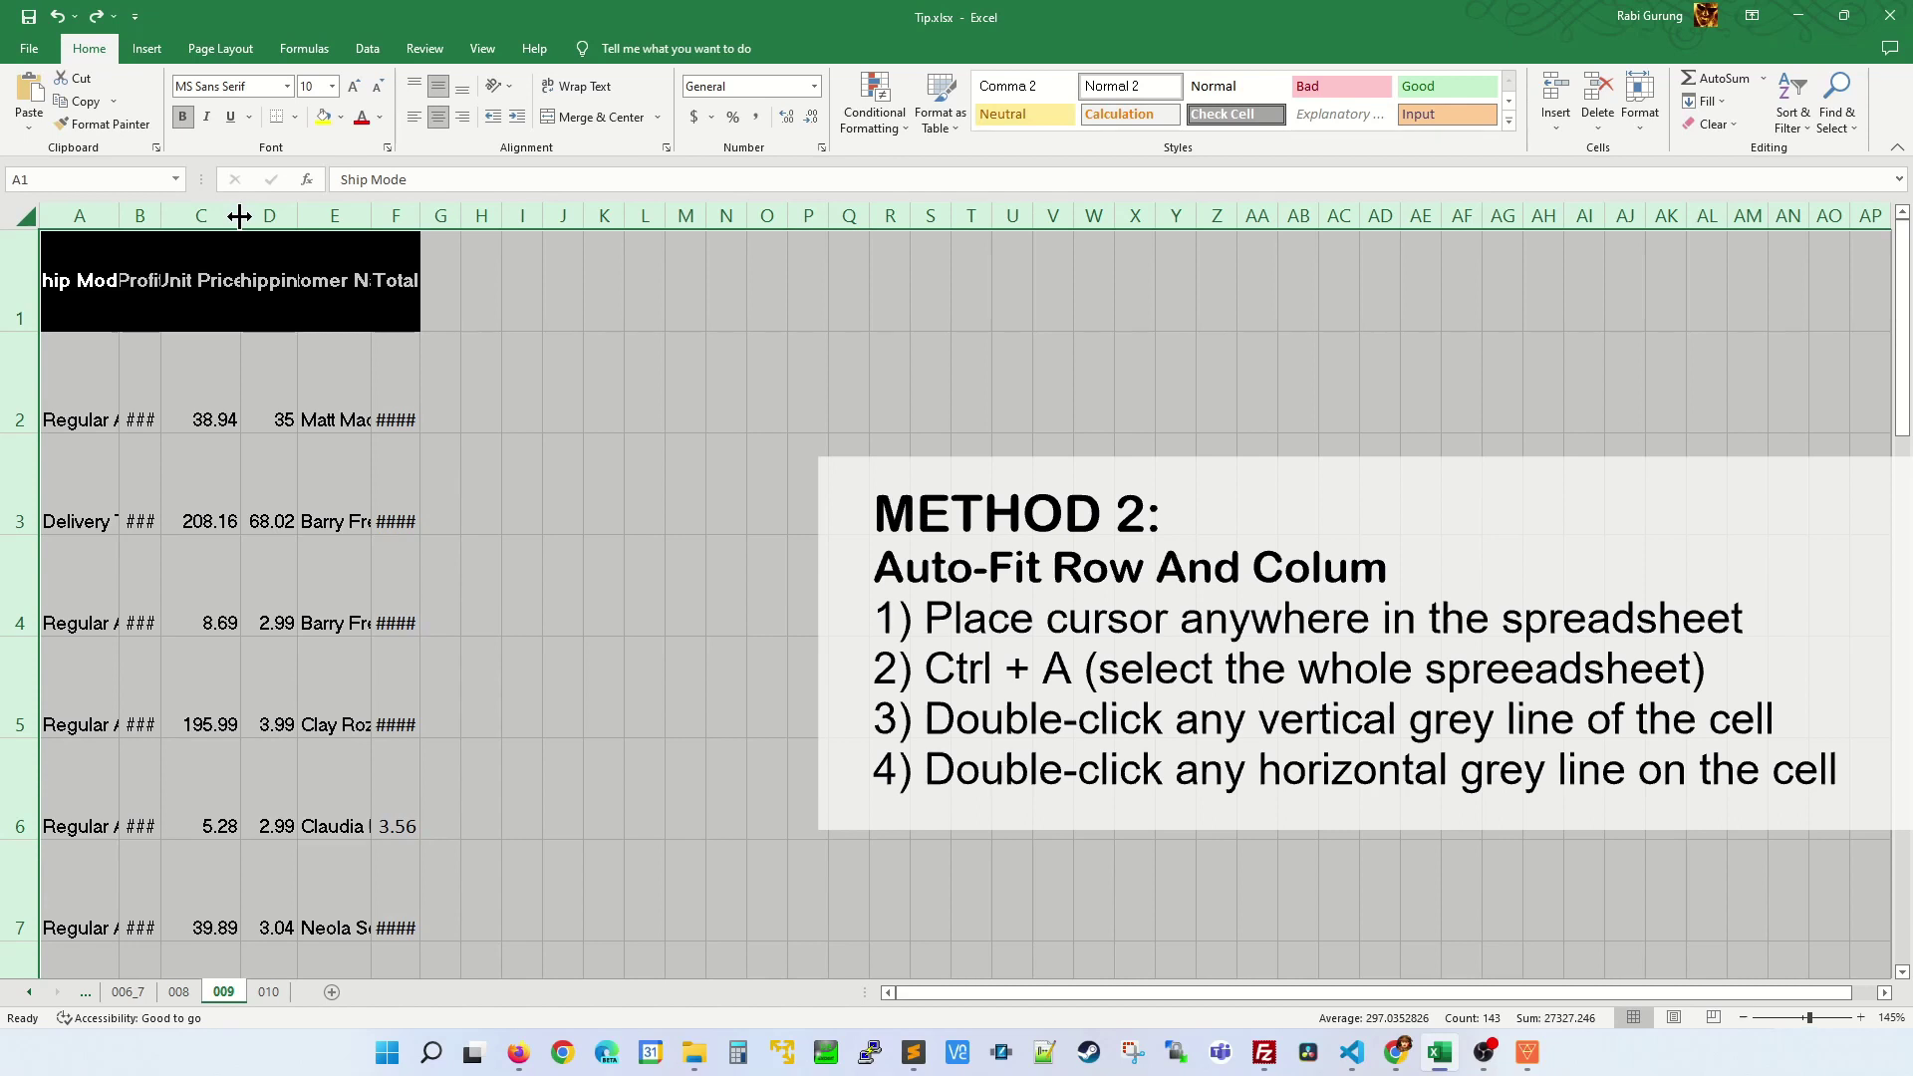
pyautogui.doubleClick(240, 217)
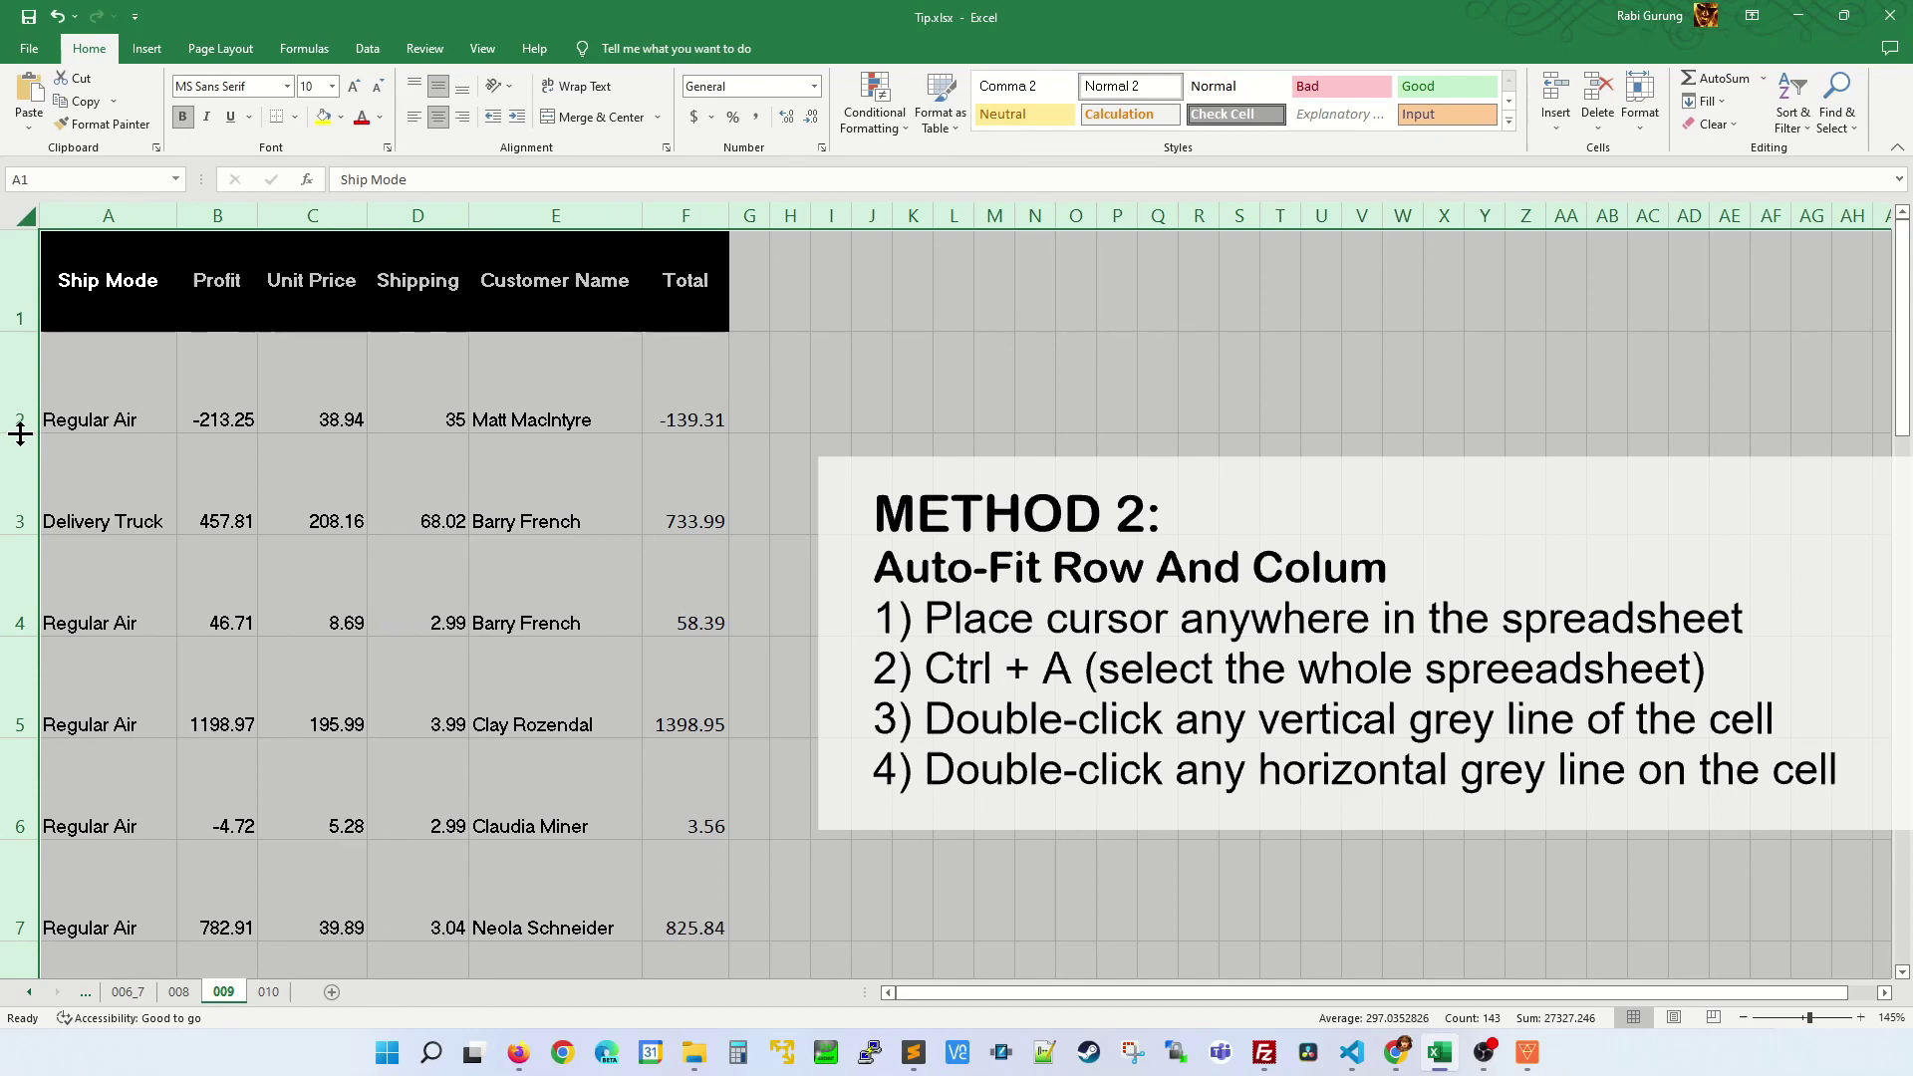
pyautogui.doubleClick(19, 432)
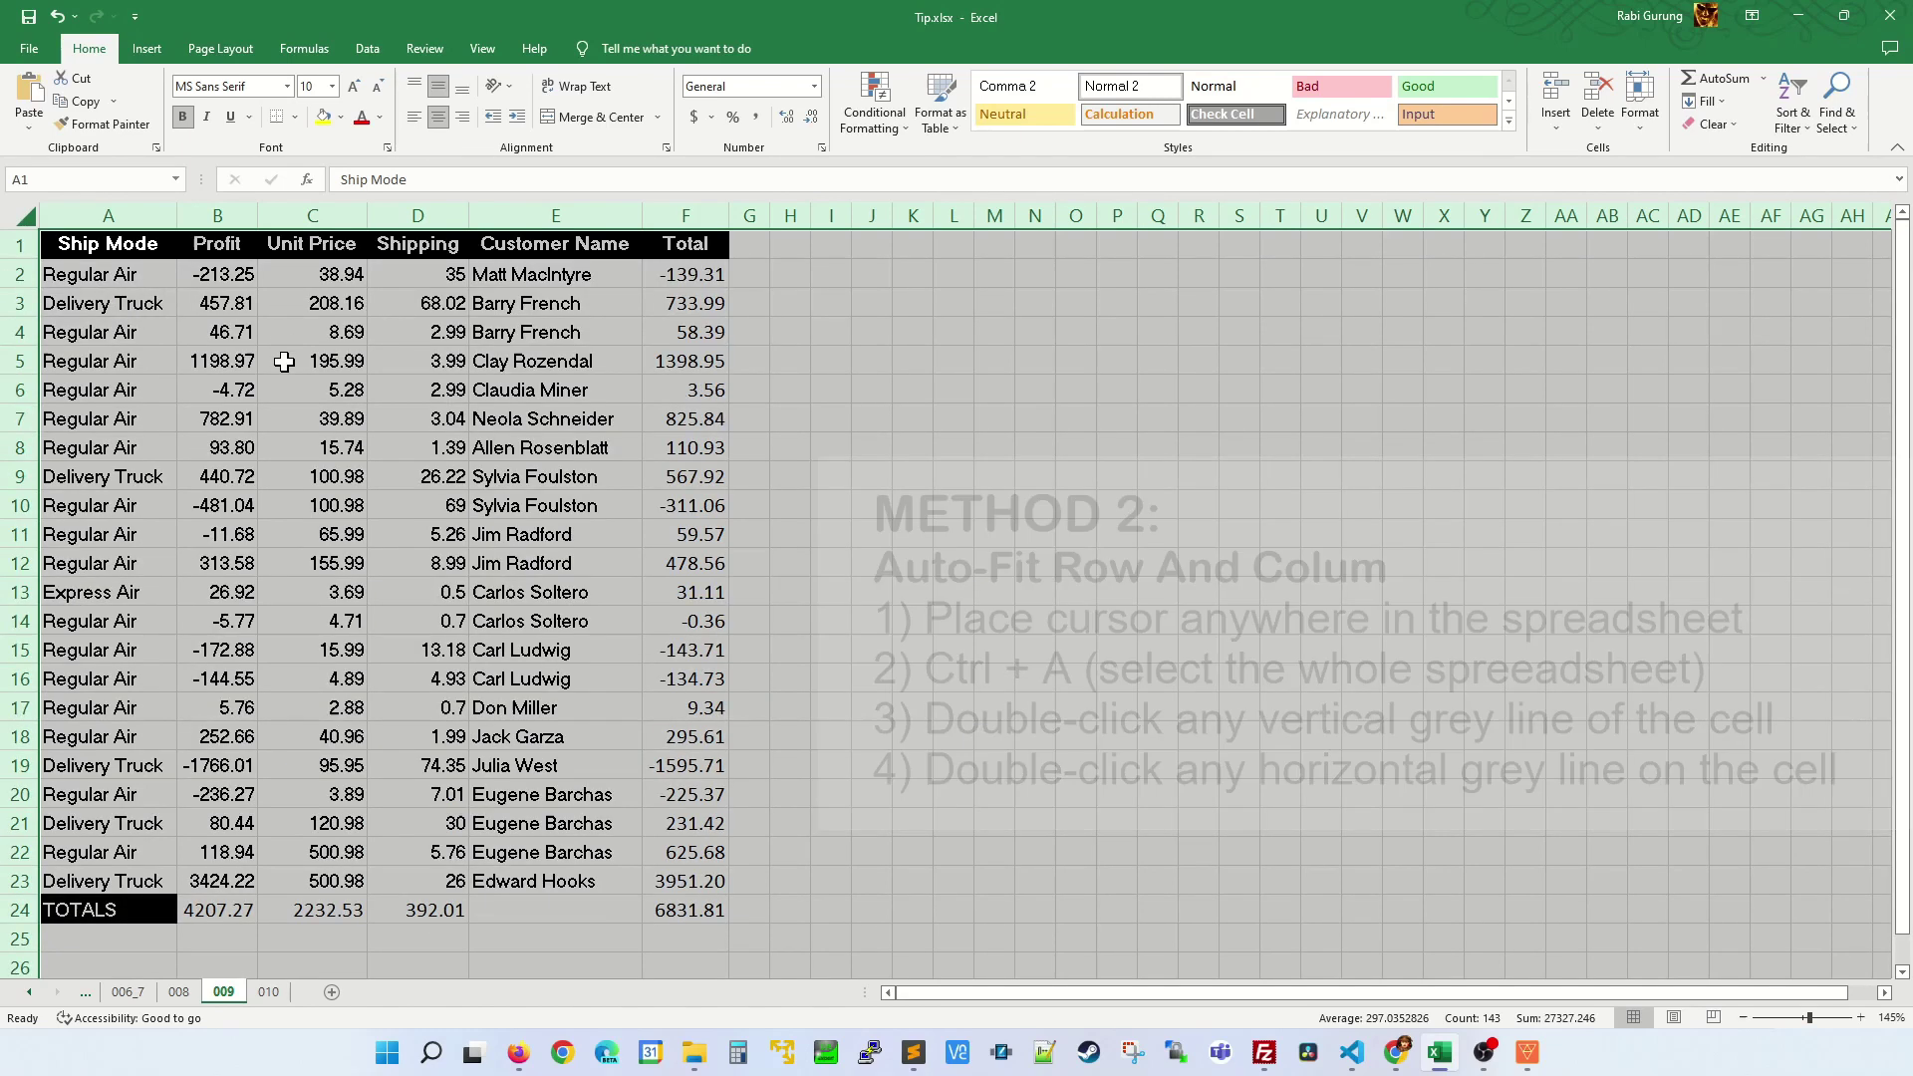